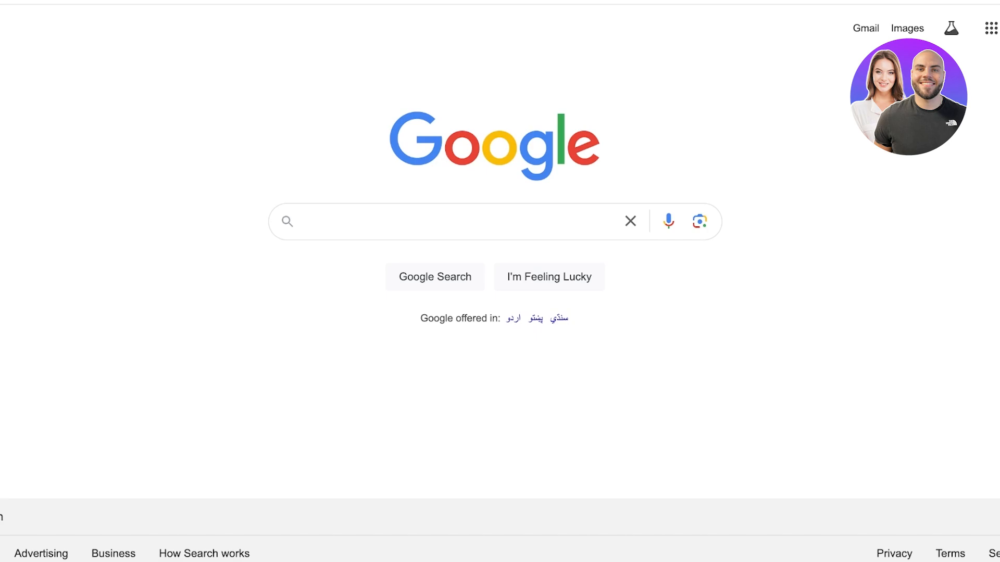
Search the web for "google tasks"
left_click(443, 221)
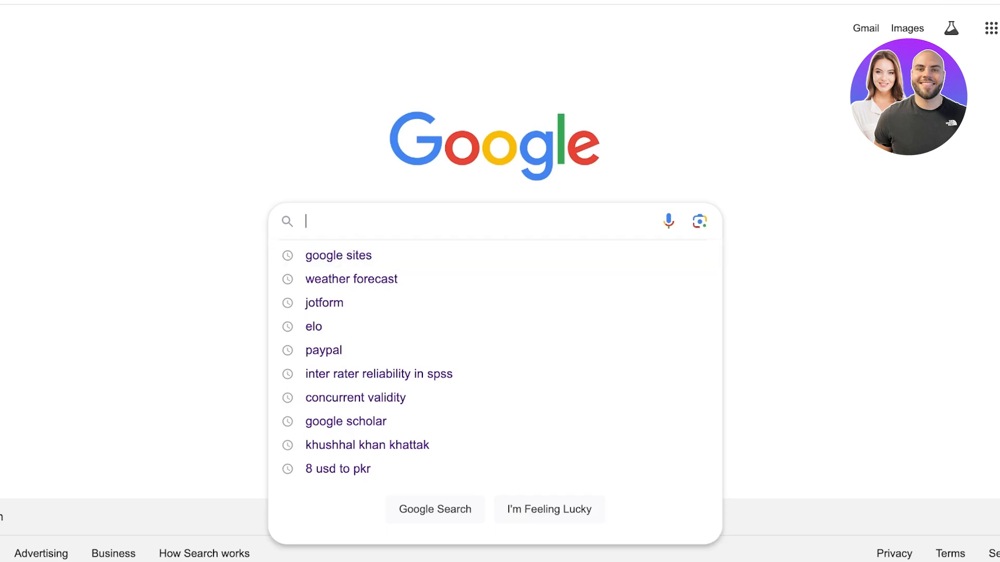
type("goog")
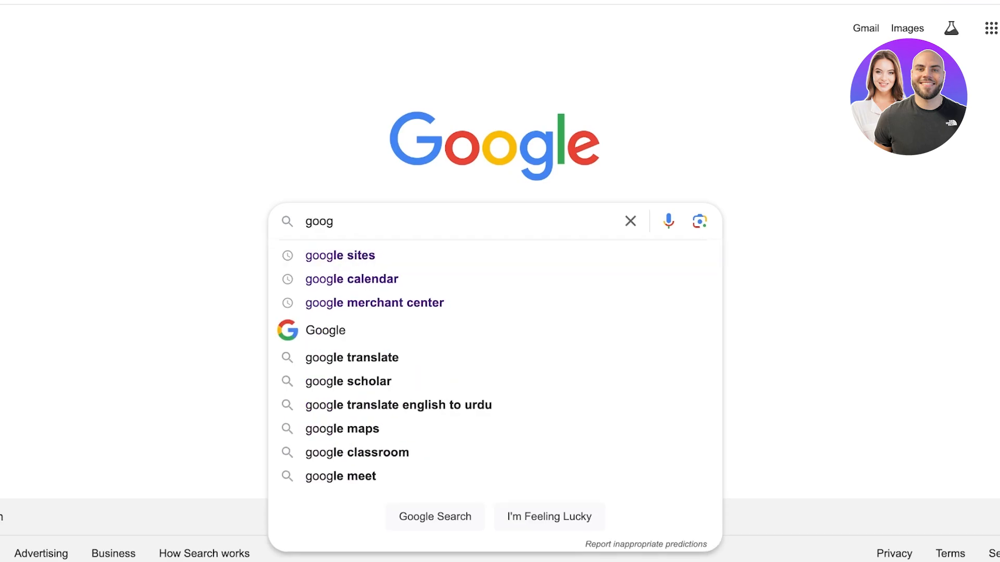
type("le tas")
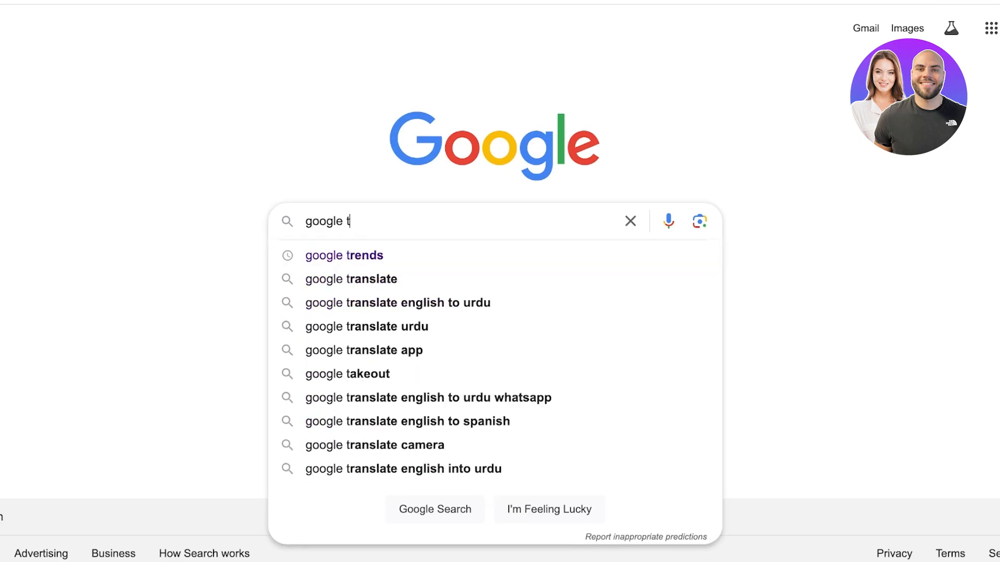
key("Down")
key("Down")
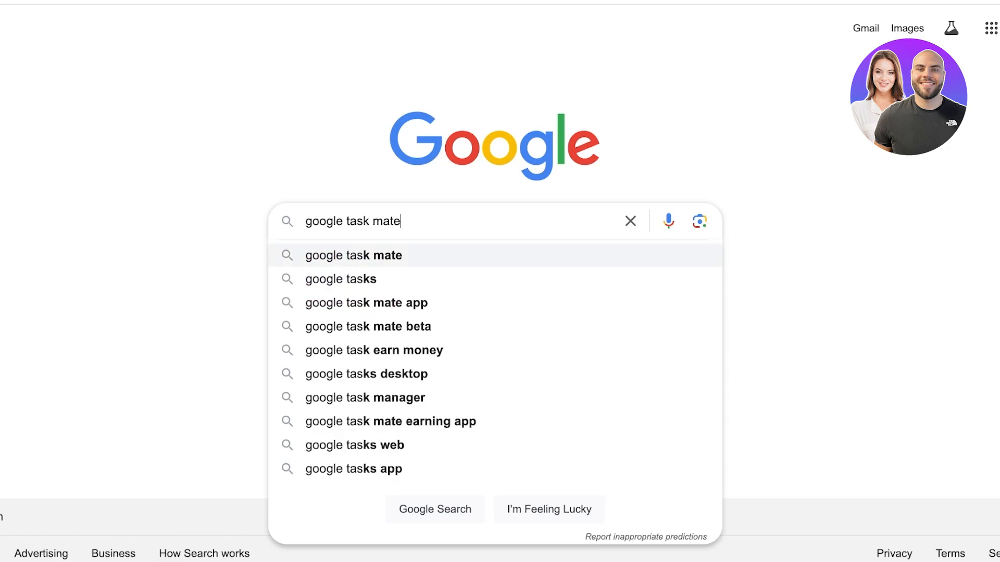
key("Return")
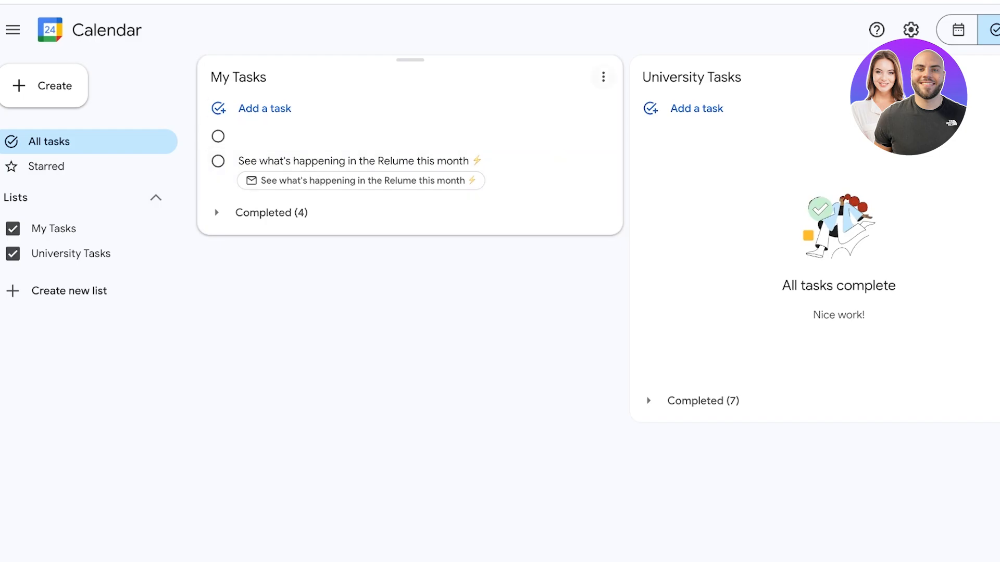
Delete all completed tasks from the My Tasks list
left_click(603, 77)
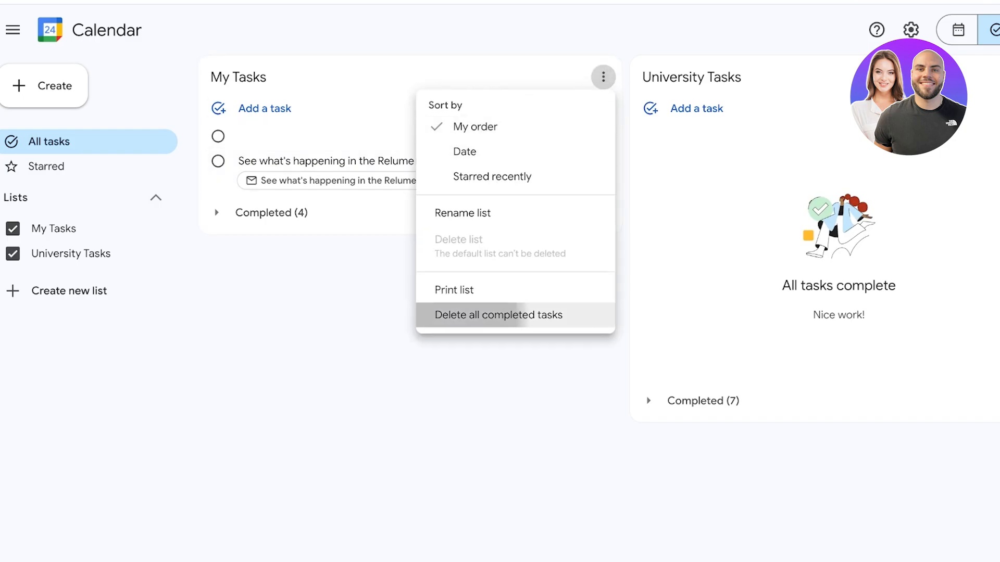
left_click(467, 315)
left_click(645, 348)
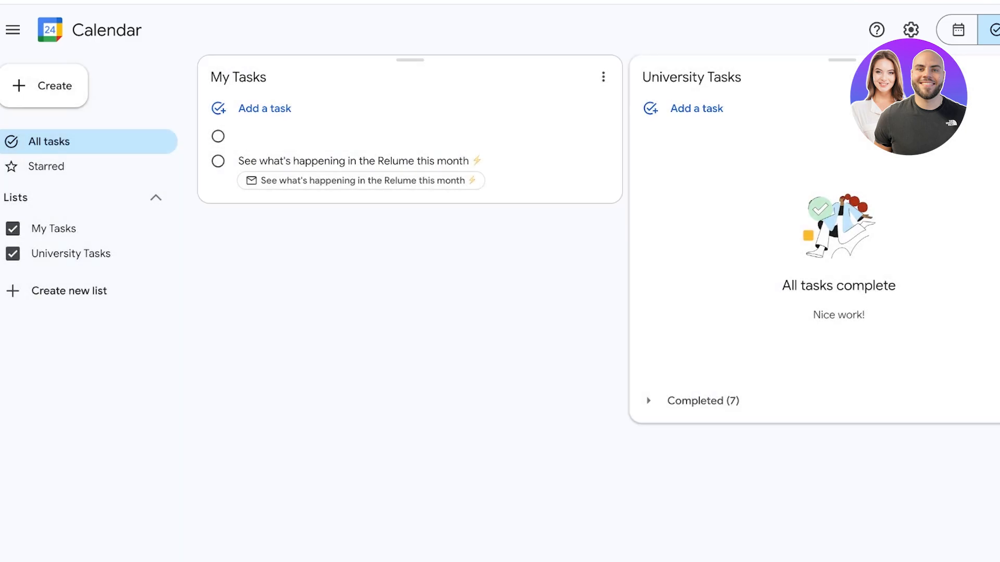
Mark the "See what's happening in the Relume this month" task in My Tasks as completed
left_click(603, 76)
left_click(386, 250)
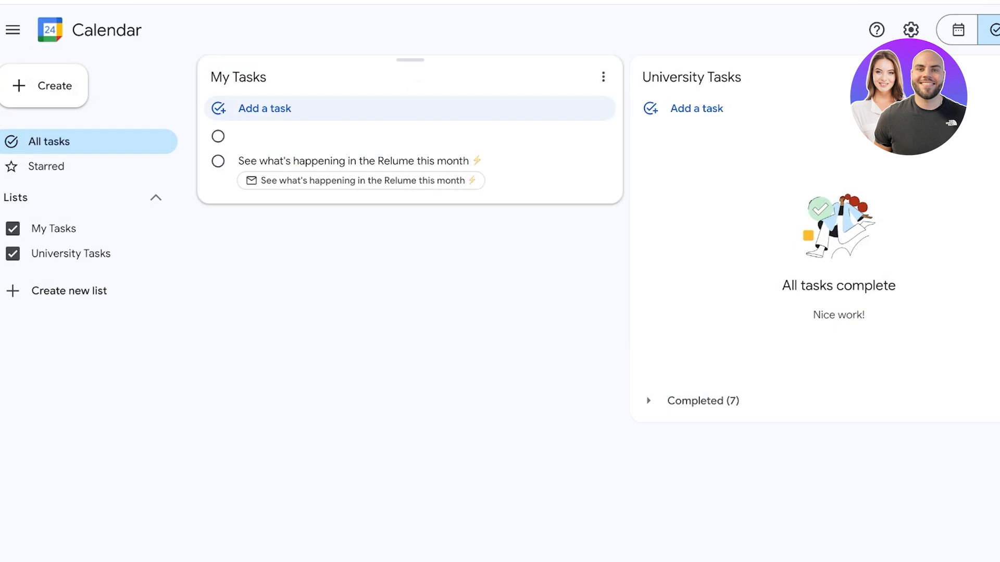
left_click(218, 161)
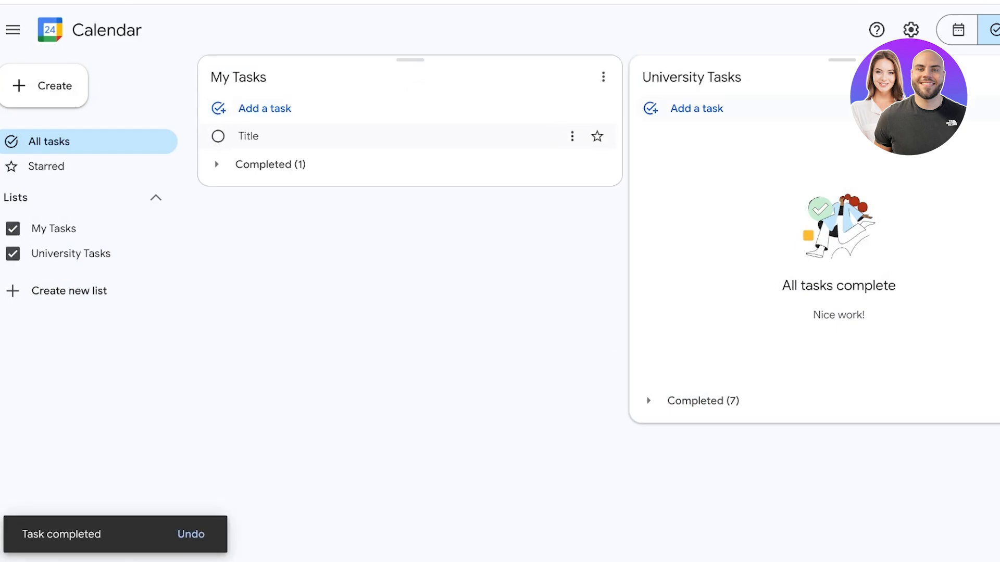
Delete the University Tasks list together with all its tasks
left_click(967, 77)
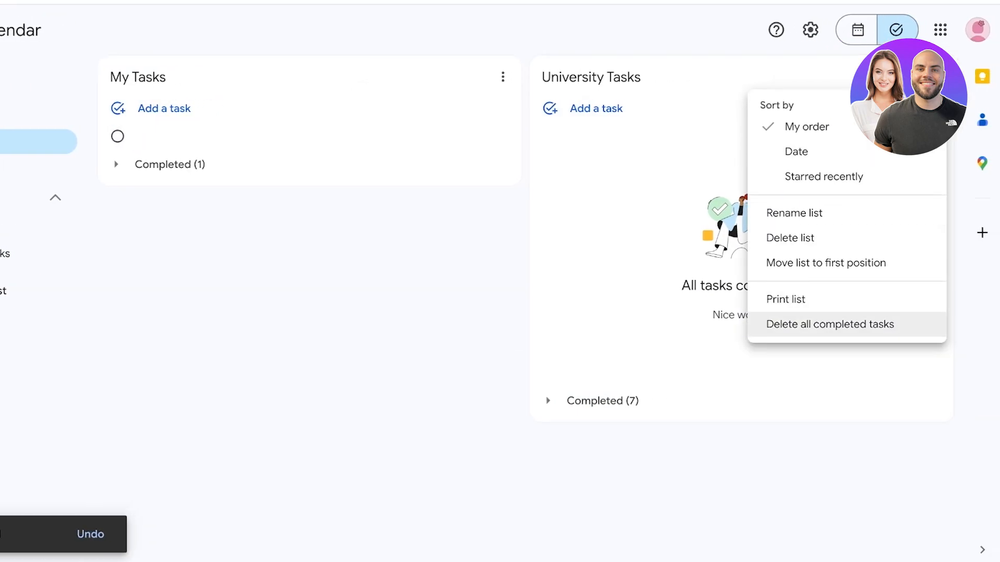
left_click(790, 237)
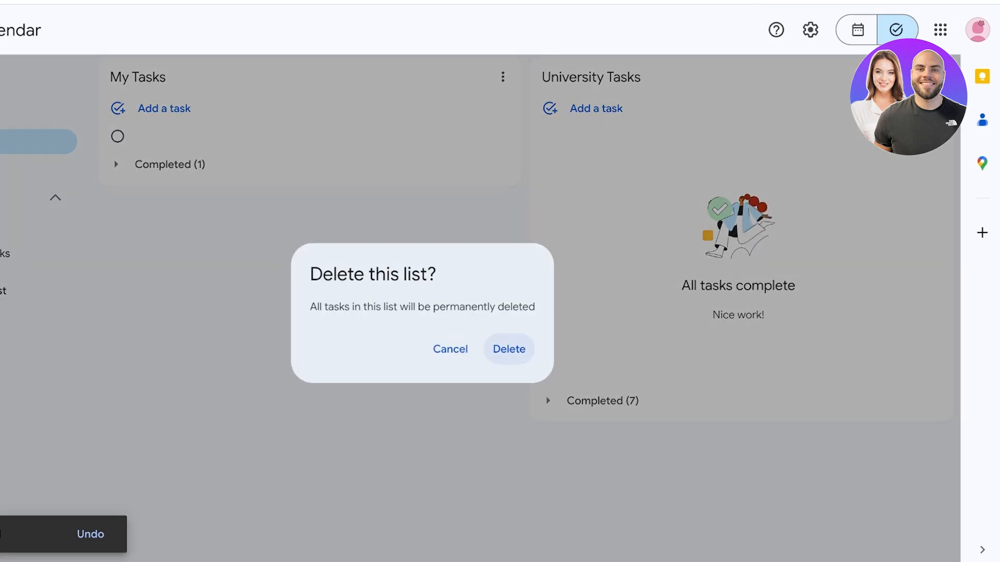
left_click(508, 349)
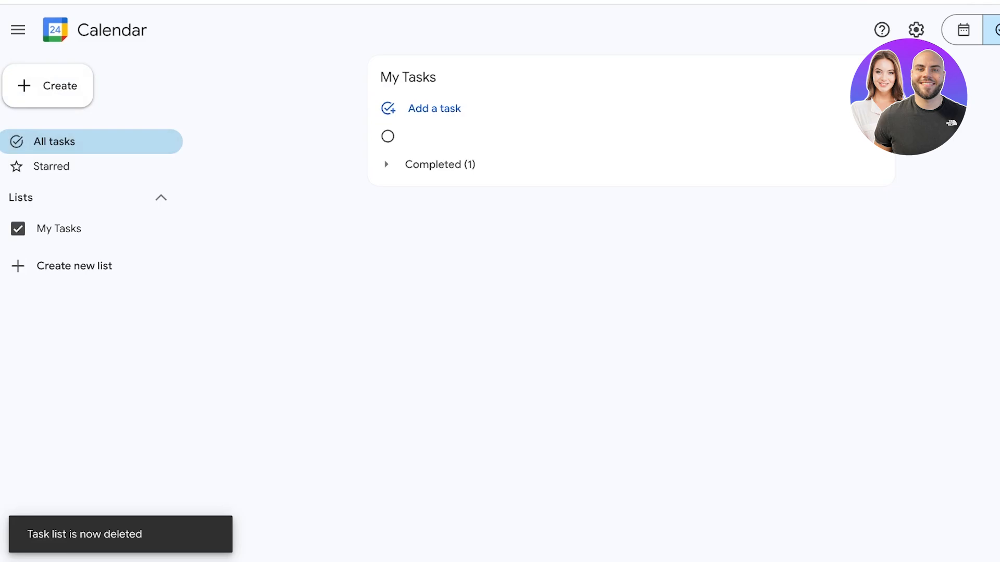
Switch to the starred tasks view to check which tasks are starred
left_click(52, 166)
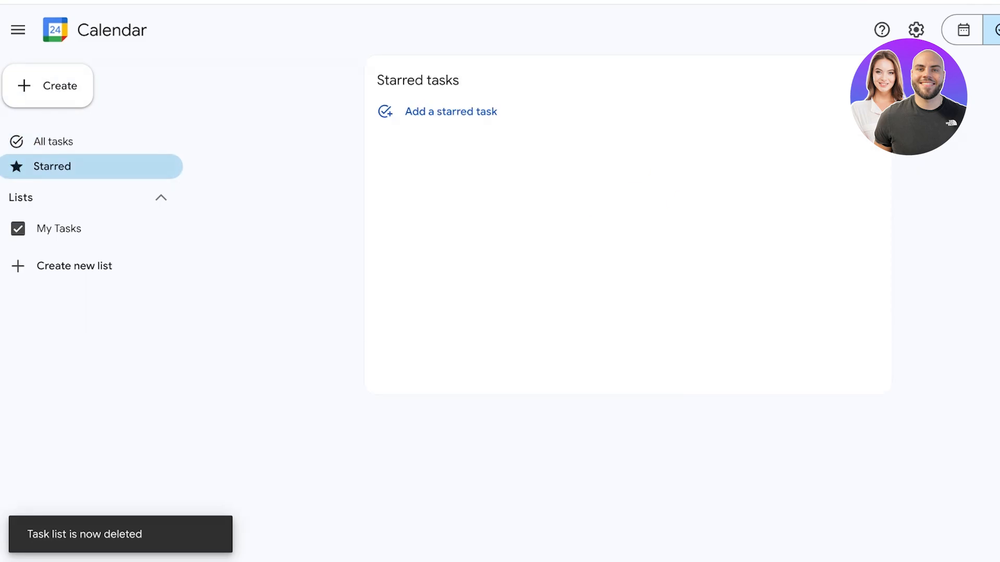
left_click(52, 228)
left_click(52, 229)
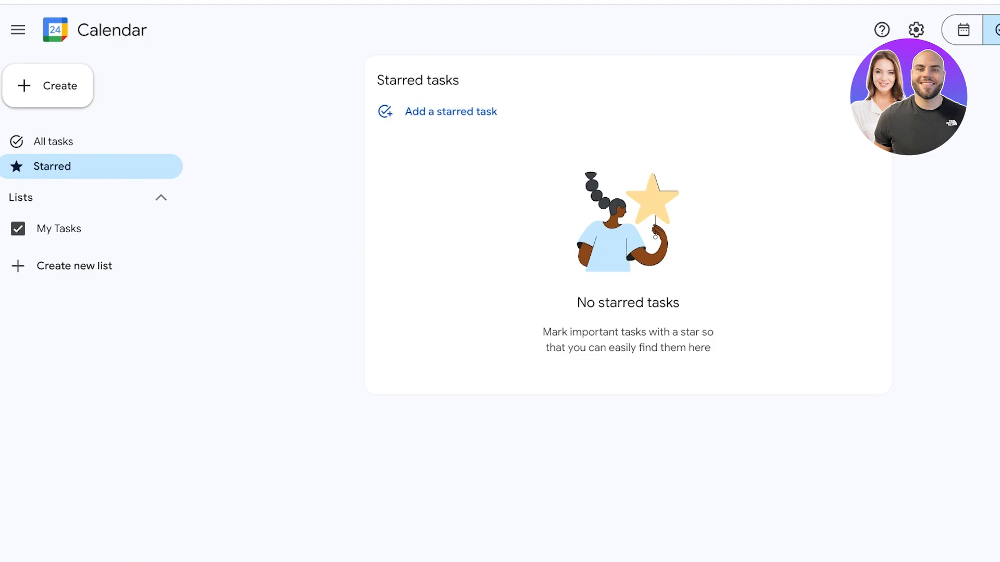
Create a new task list named "finances"
left_click(74, 266)
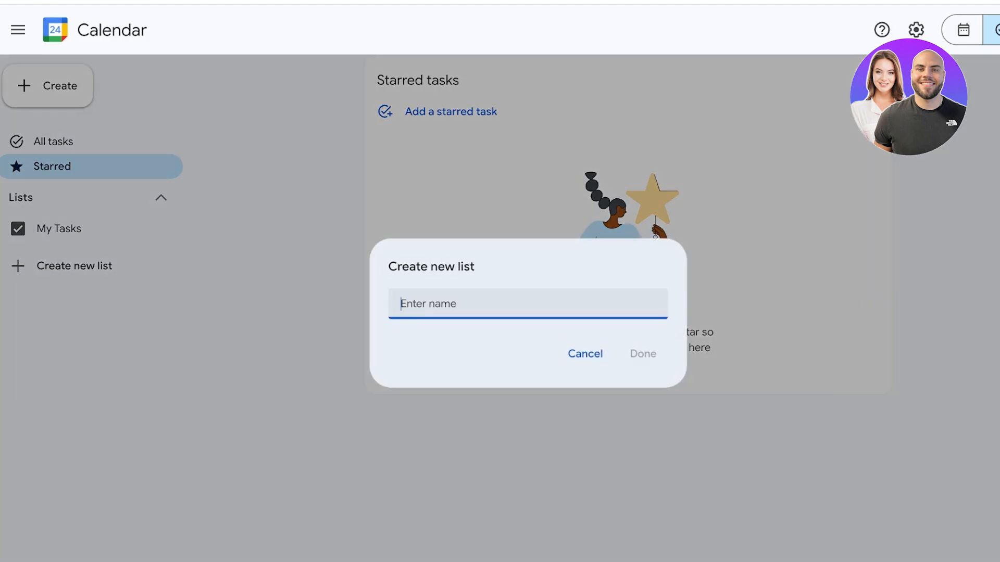
type("fin")
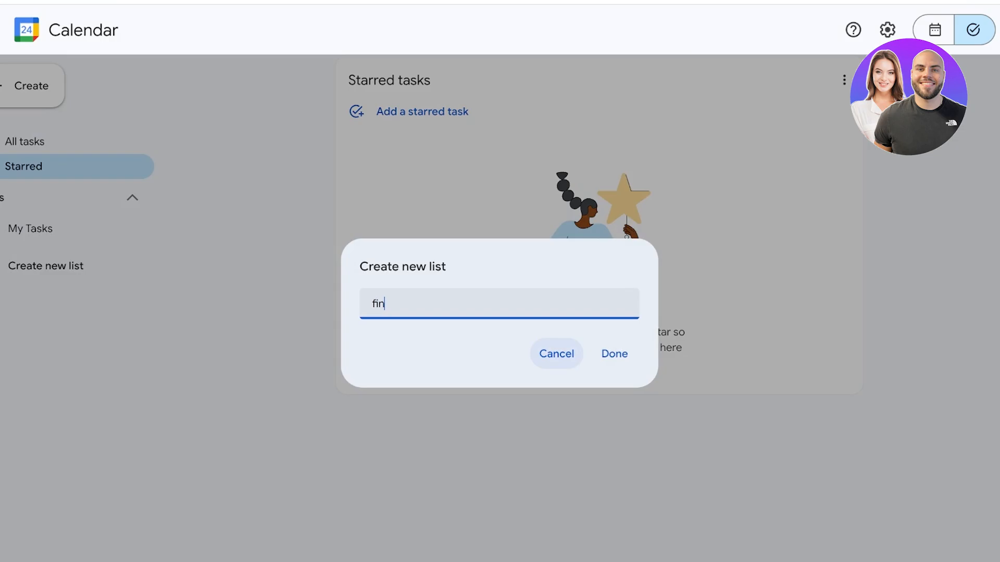
type("ances")
key("Return")
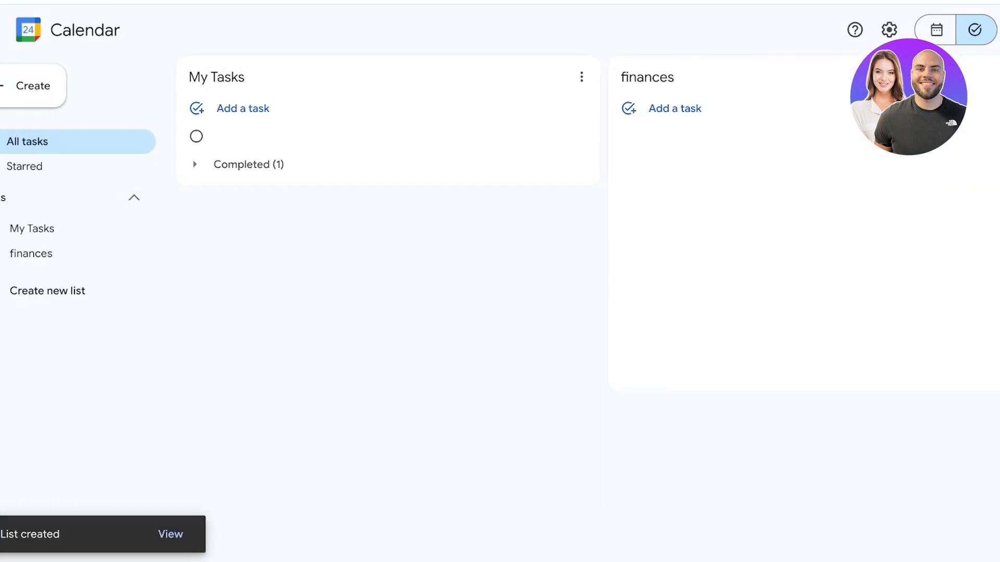
Create another task list named "hr"
left_click(69, 290)
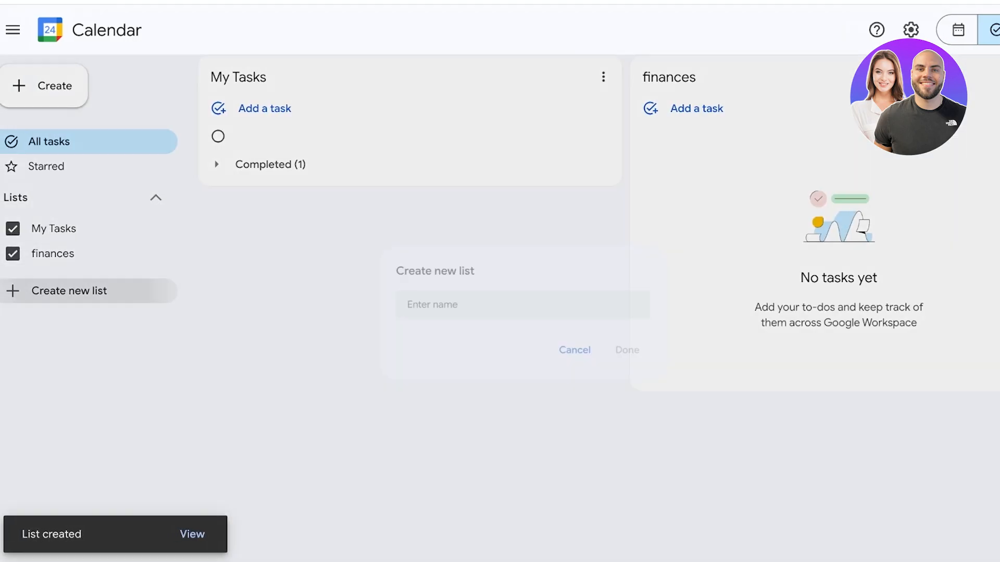
type("hr")
key("Return")
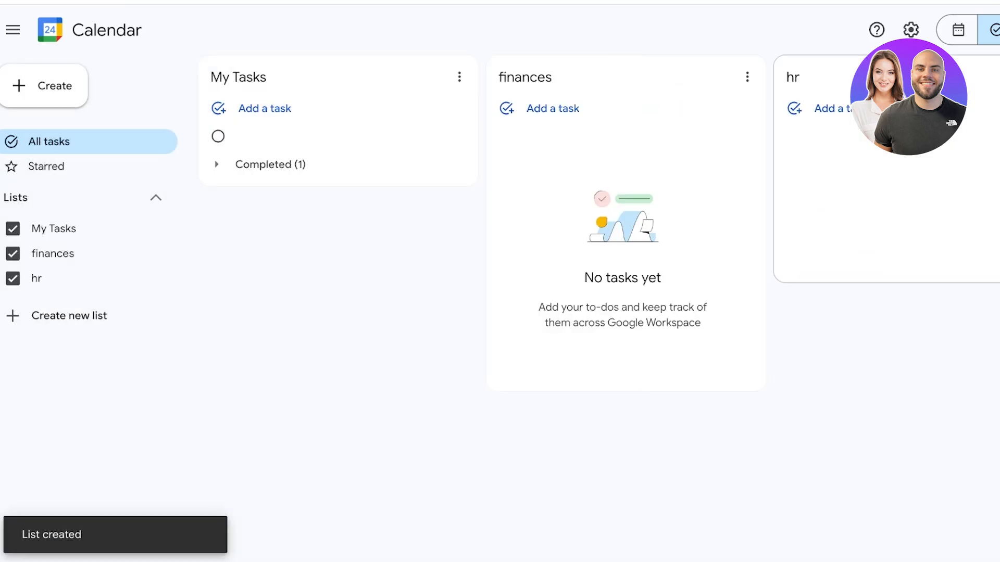
Create a third new task list named "payroll"
left_click(70, 315)
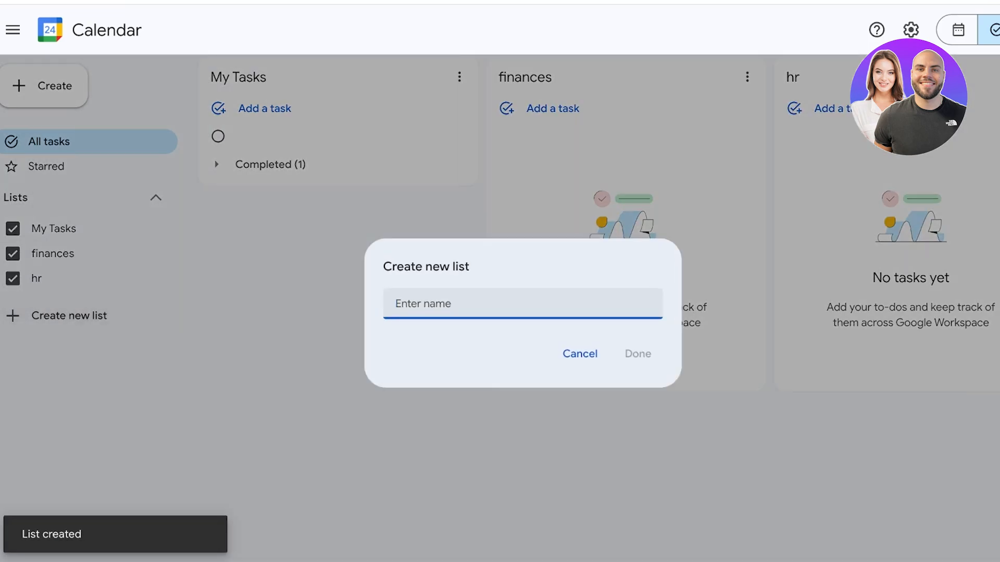
type("p")
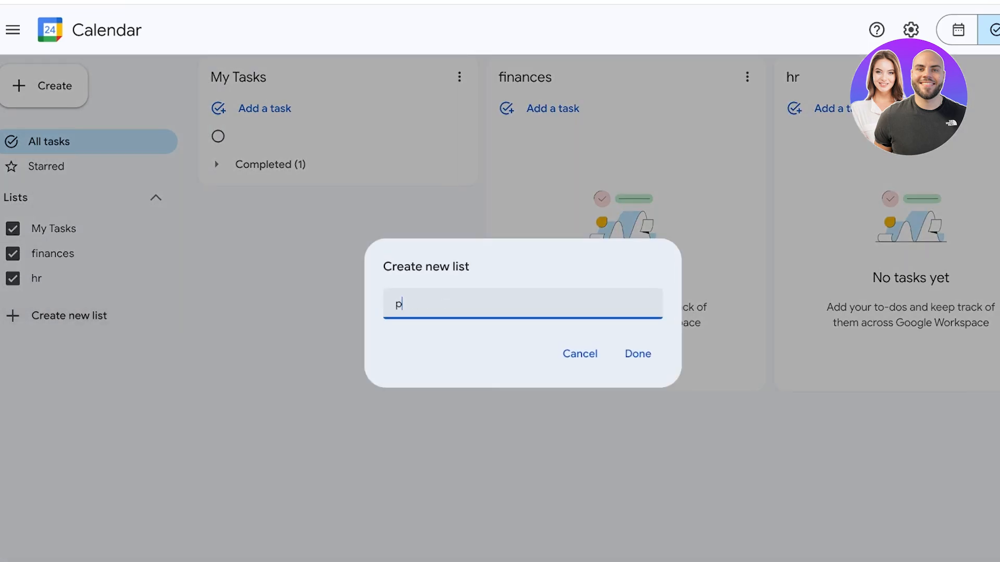
type("ayroll")
key("Return")
Hide the My Tasks list from the board and show it again
left_click(12, 229)
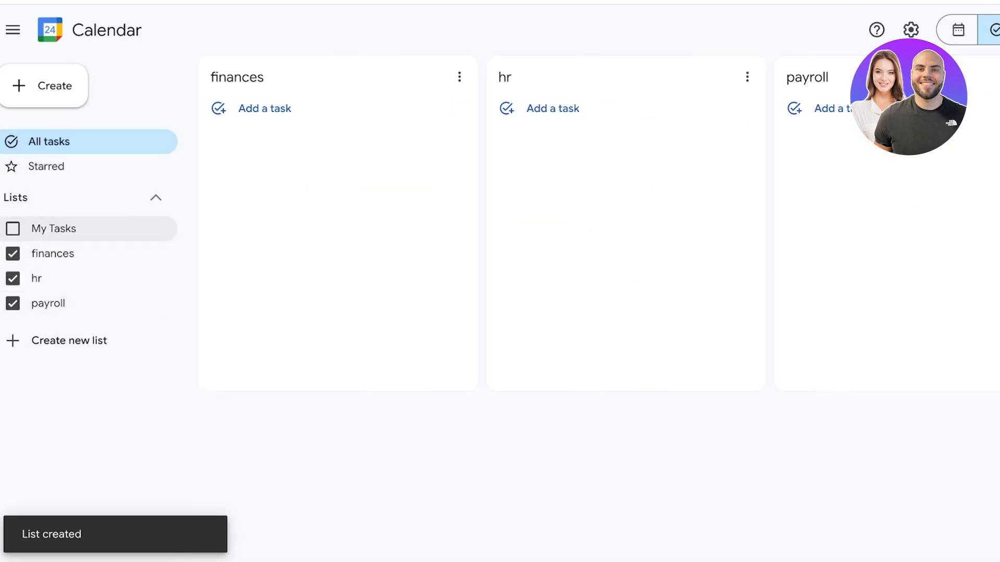
left_click(12, 228)
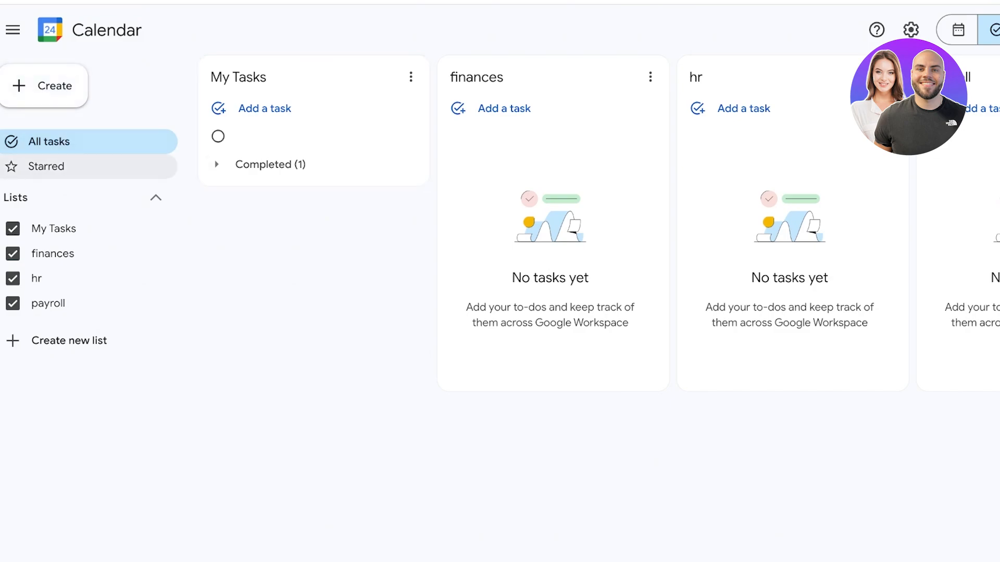
Add a task titled "manager payroll" to the payroll list with the details "set bonues and payout managers"
left_click(264, 108)
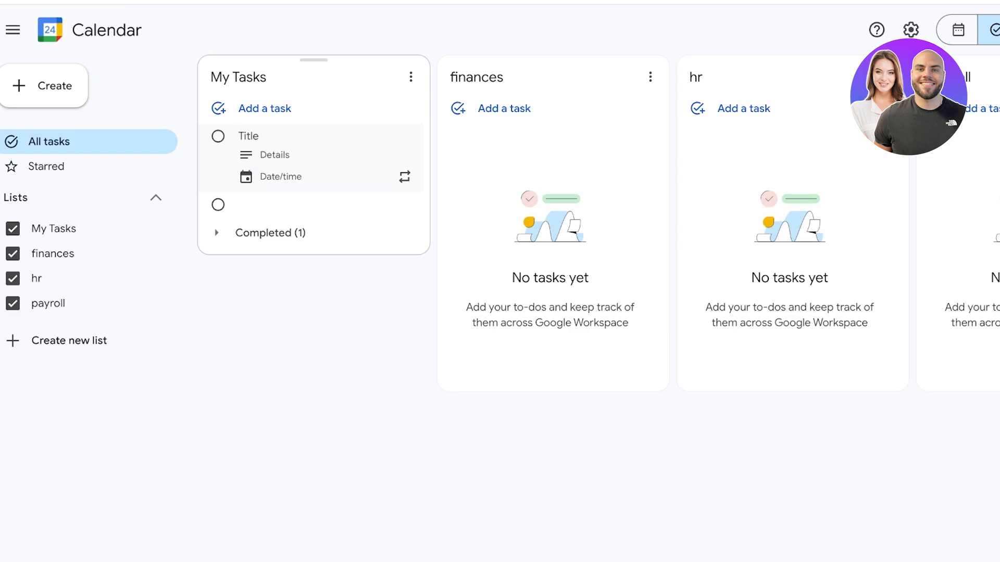
scroll(512, 156, "right", 2)
scroll(906, 109, "right", 1)
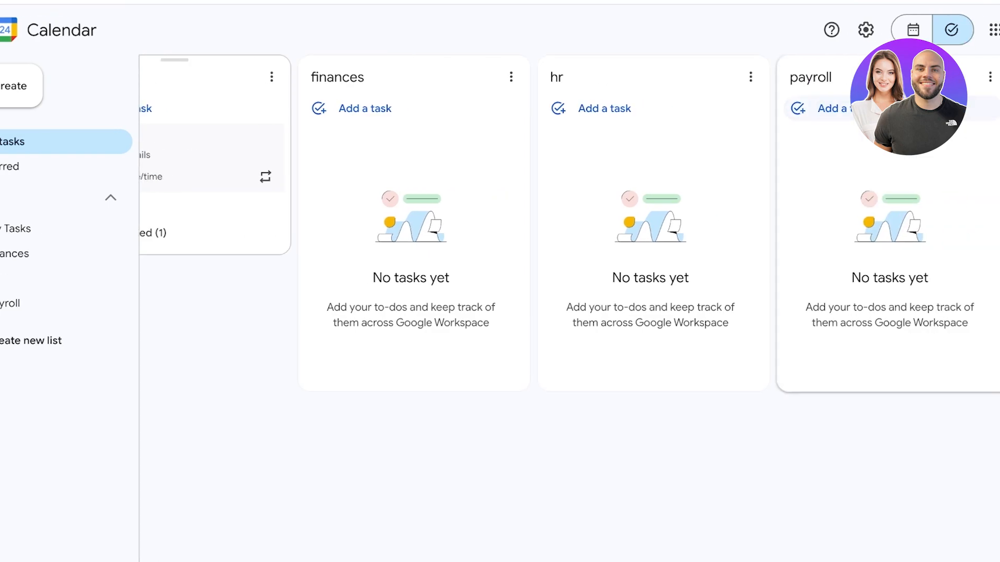
left_click(906, 108)
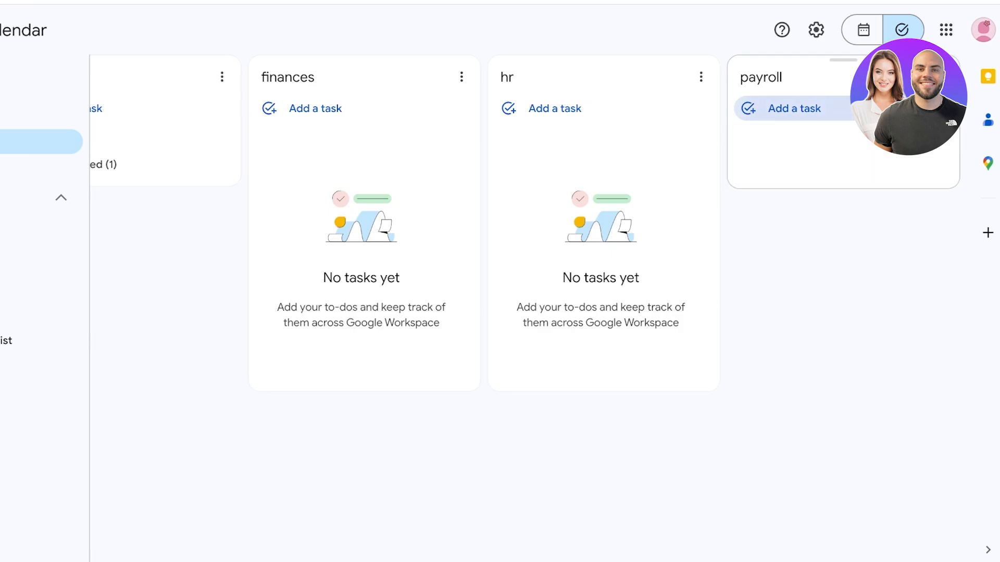
left_click(906, 109)
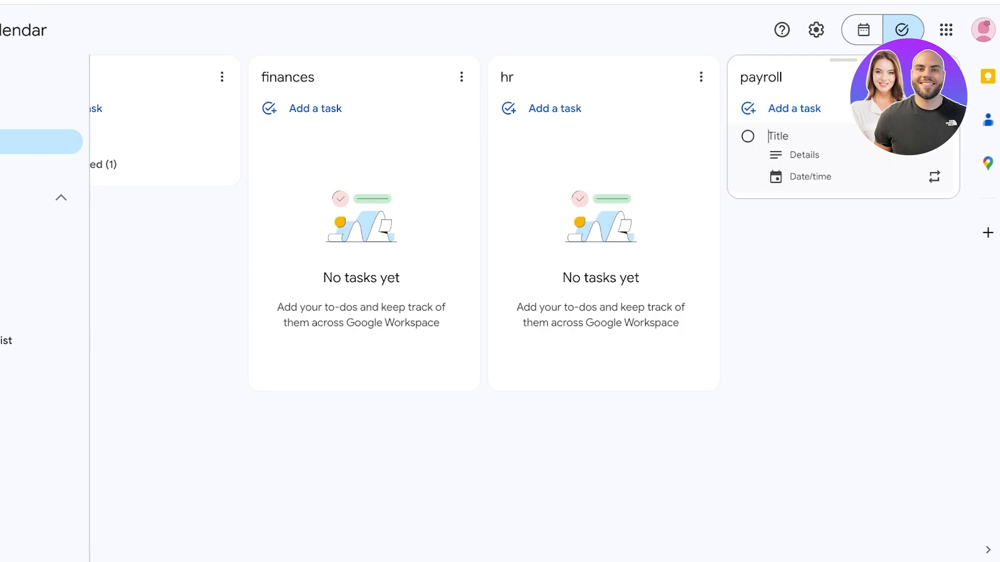
type("manager payroll")
key("Tab")
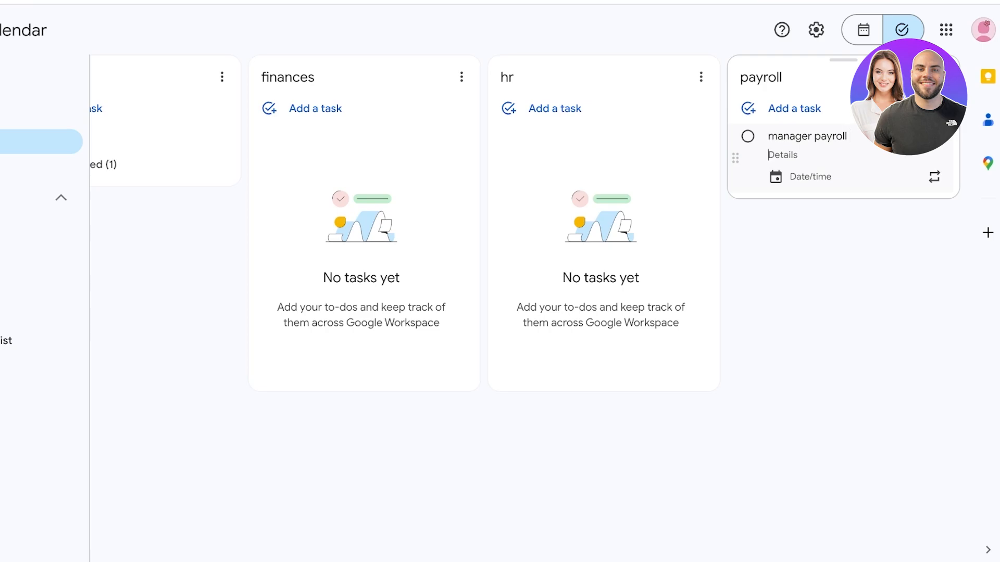
type("s")
key("BackSpace")
type("set bonues and payout managers")
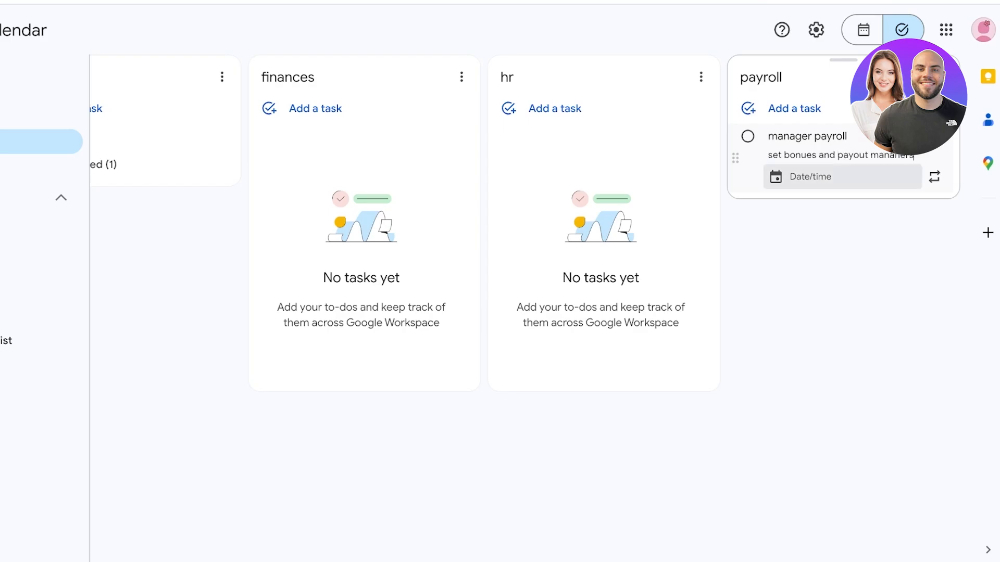
View the date, time and repeat options of the manager payroll task, leaving without setting a date
left_click(810, 176)
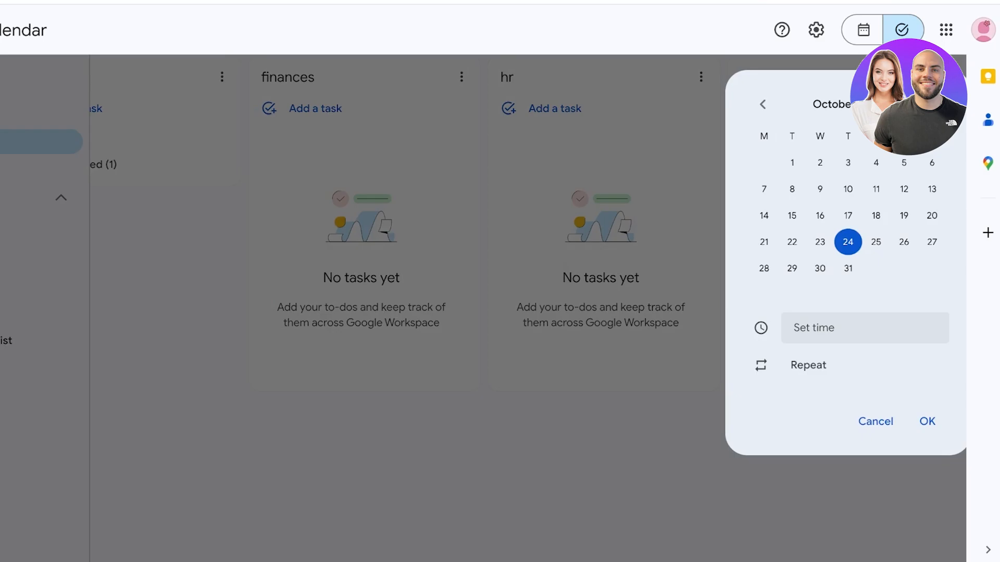
key("Escape")
key("Escape")
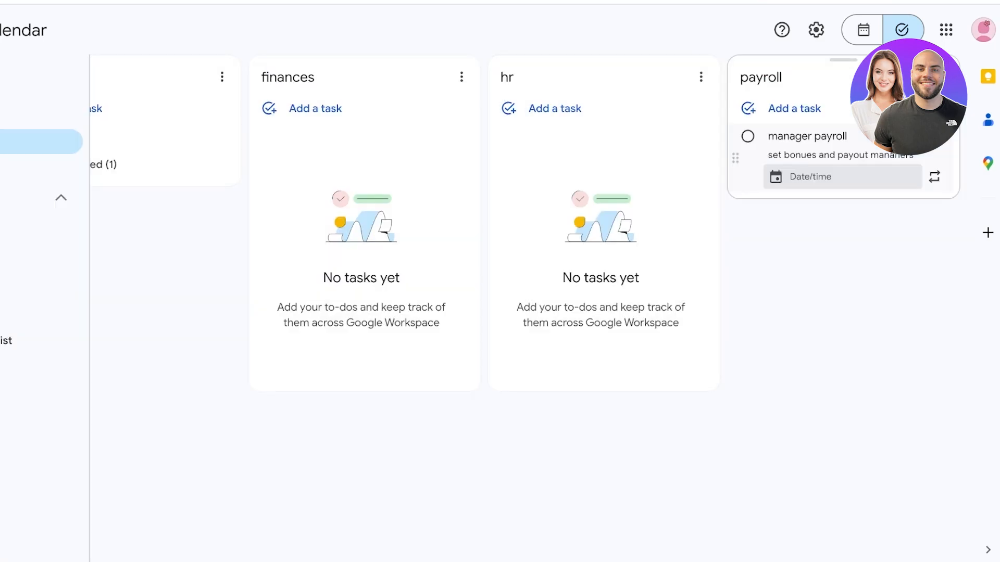
Review the available options of the manager payroll task, such as adding a subtask, deleting it or moving it to another list
left_click(916, 136)
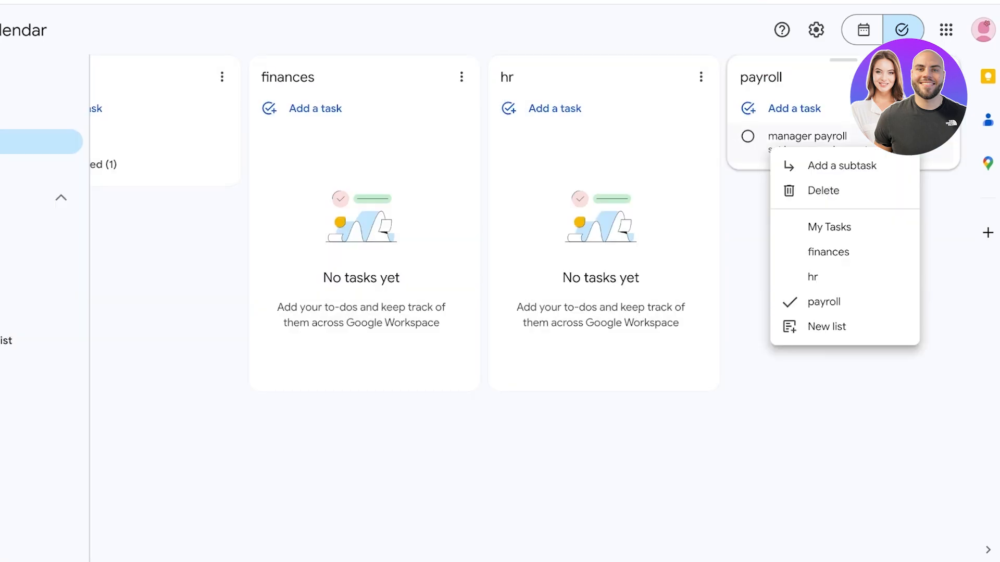
left_click(916, 136)
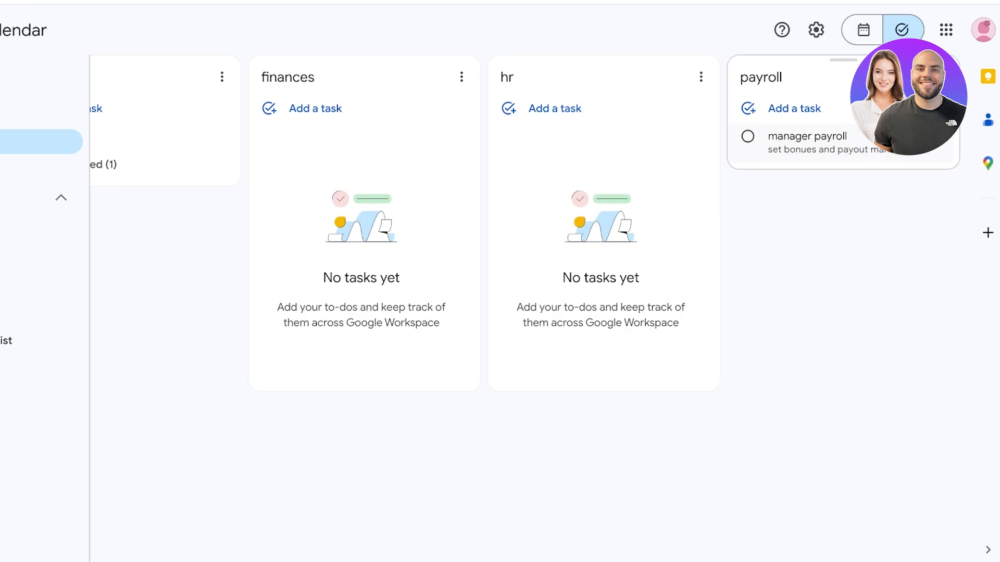
left_click(916, 137)
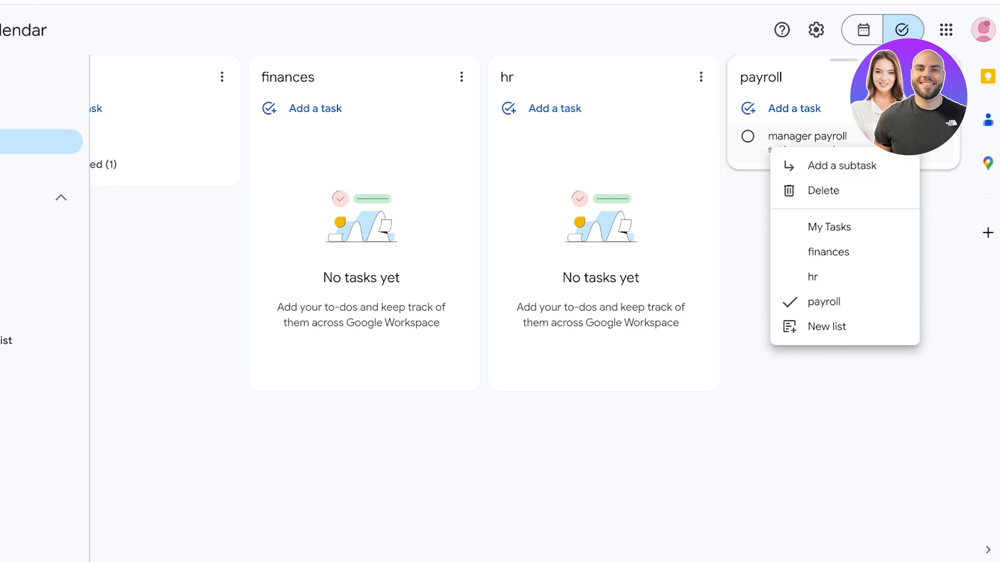
left_click(916, 136)
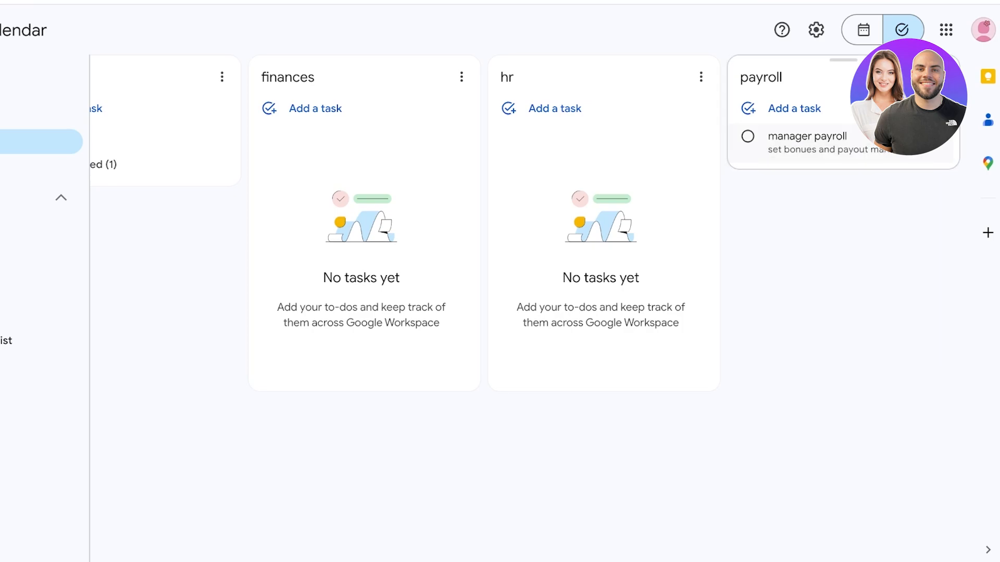
Add a subtask titled "Toronto branch" under the manager payroll task
double_click(885, 137)
left_click(795, 108)
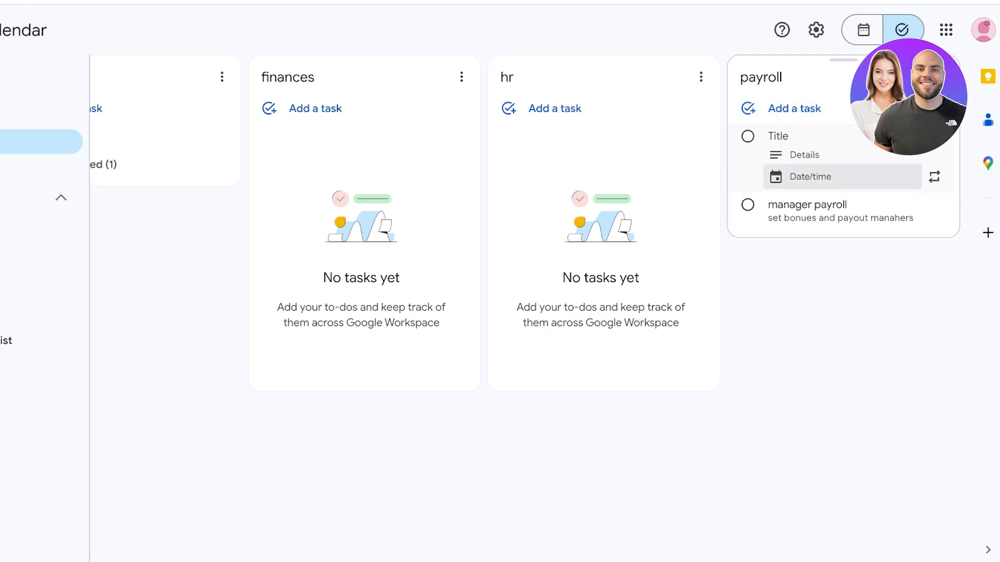
left_click(885, 206)
left_click(916, 136)
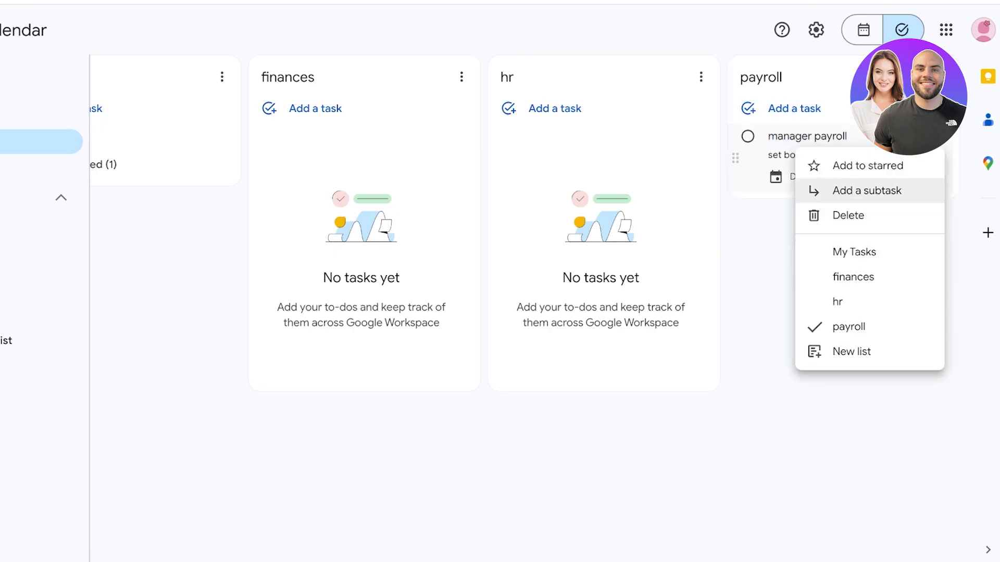
left_click(867, 190)
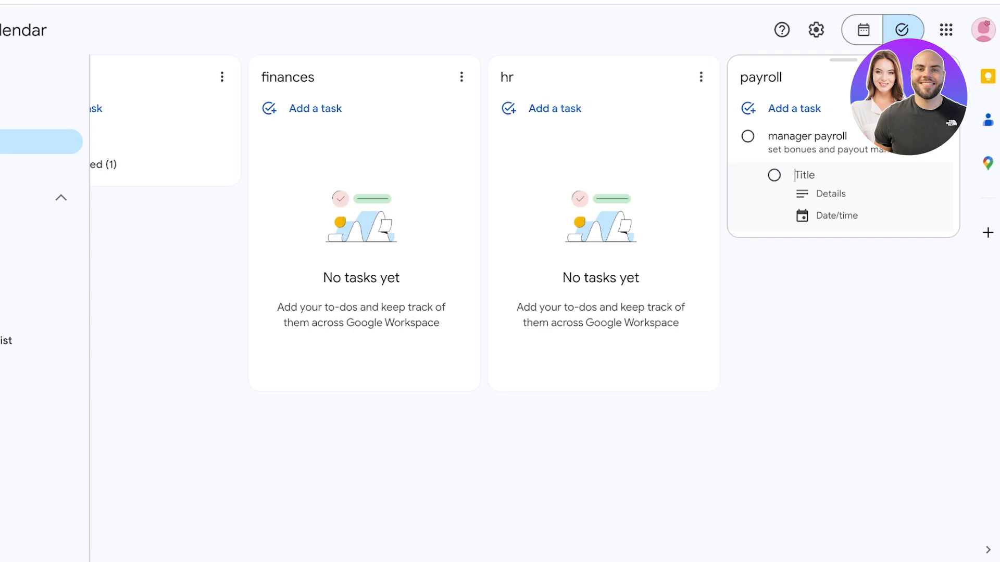
type("Toronto bran")
key("BackSpace")
key("BackSpace")
type("anch")
key("Return")
Add a second subtask titled "LA branch" under the manager payroll task
type("A")
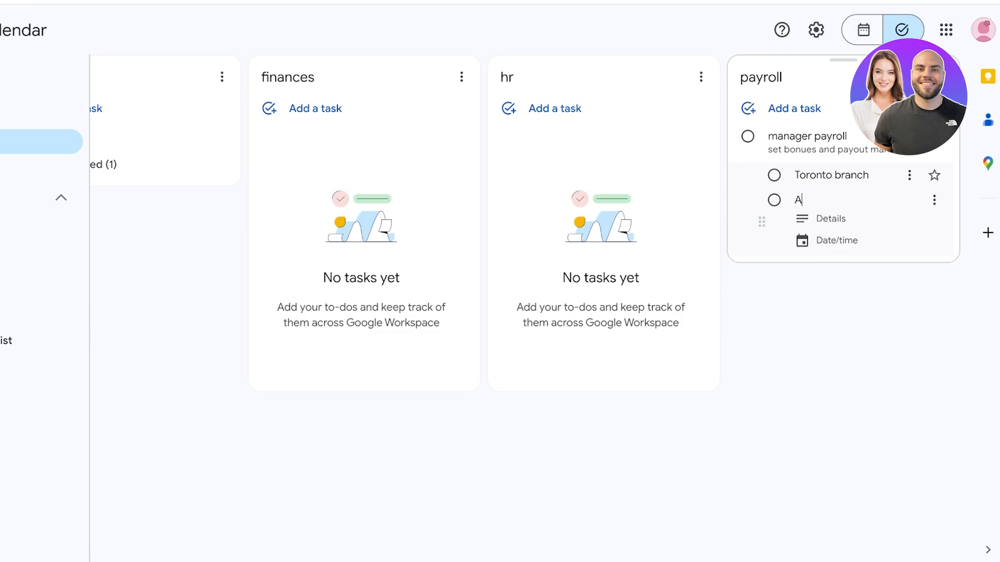
key("BackSpace")
type("LA branch")
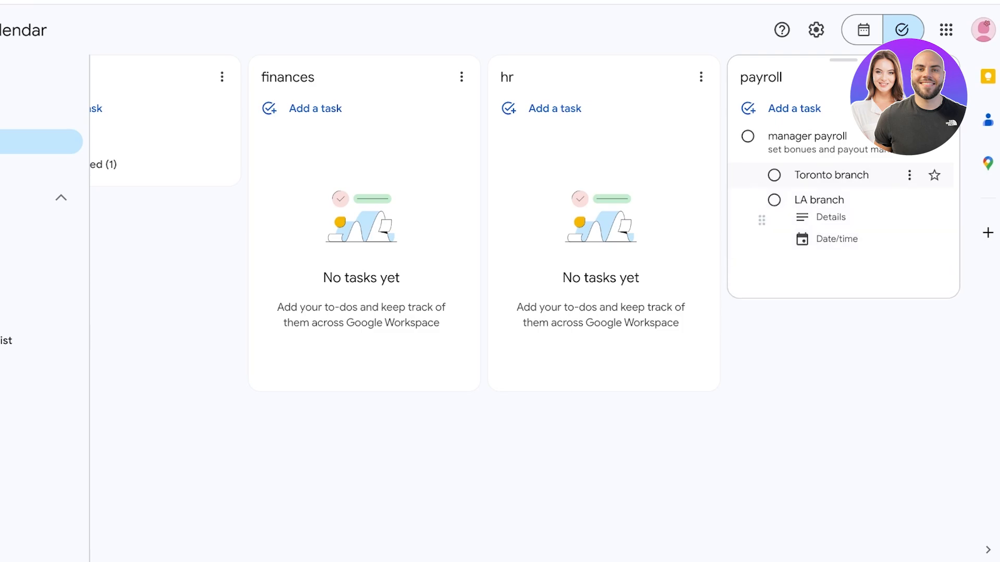
key("Return")
key("Escape")
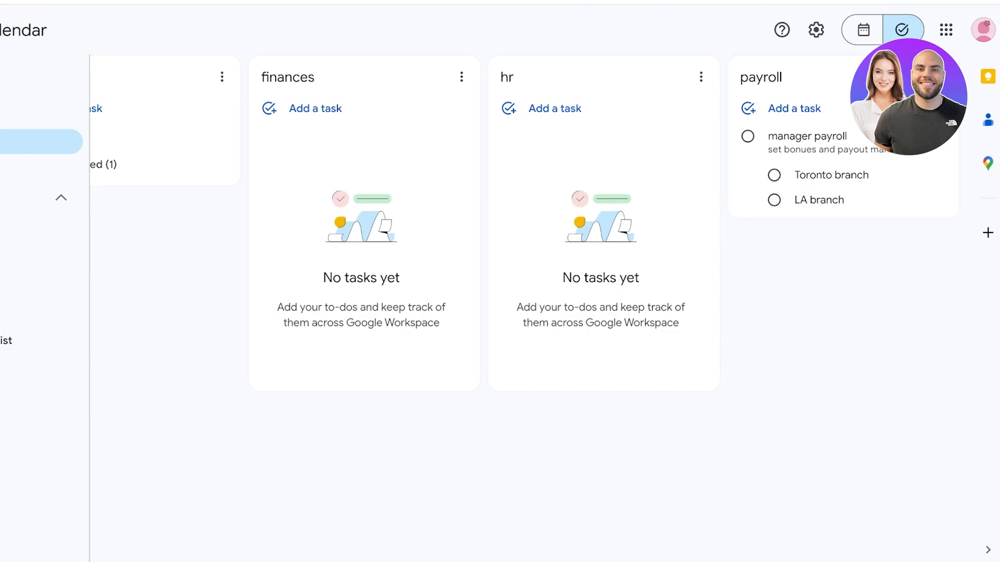
Add a new task titled "pay jr. managers" to the payroll list
left_click(940, 77)
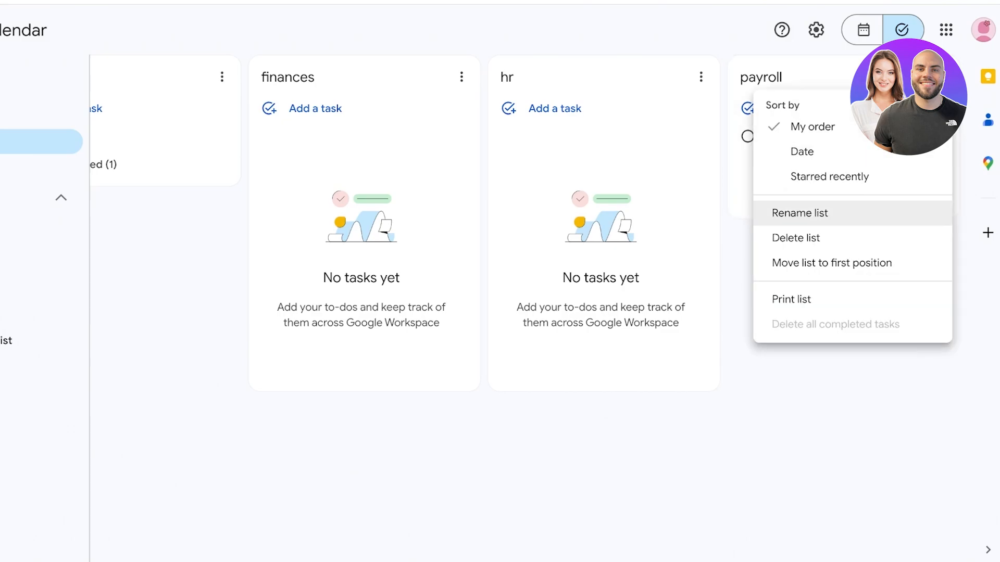
key("Escape")
left_click(794, 109)
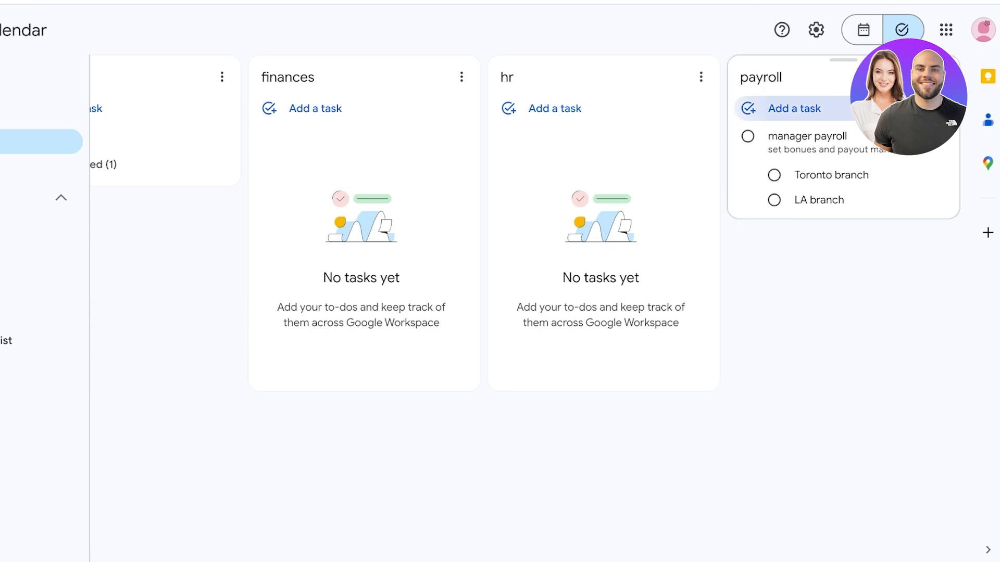
type("f")
key("BackSpace")
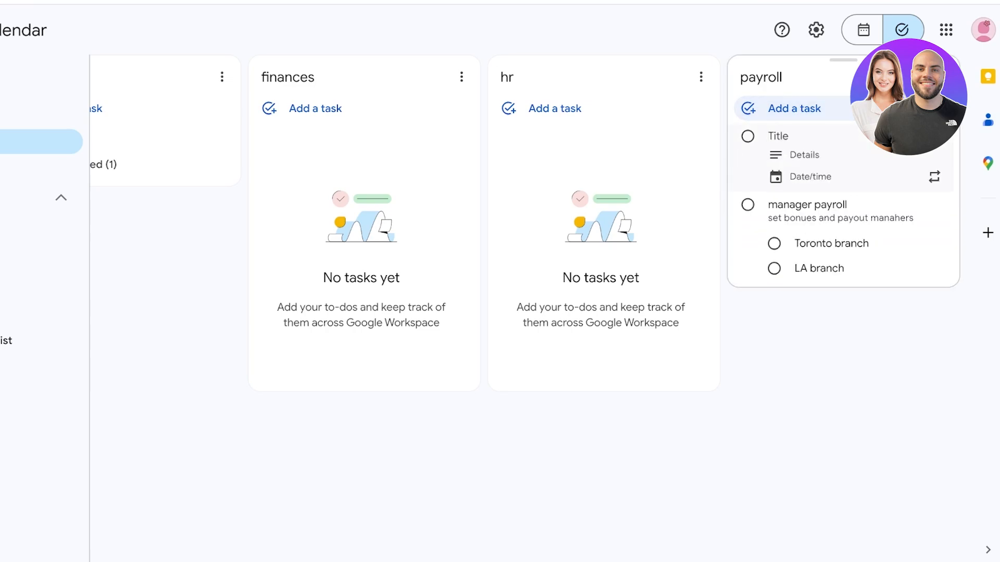
type("pay jr. managers")
key("Return")
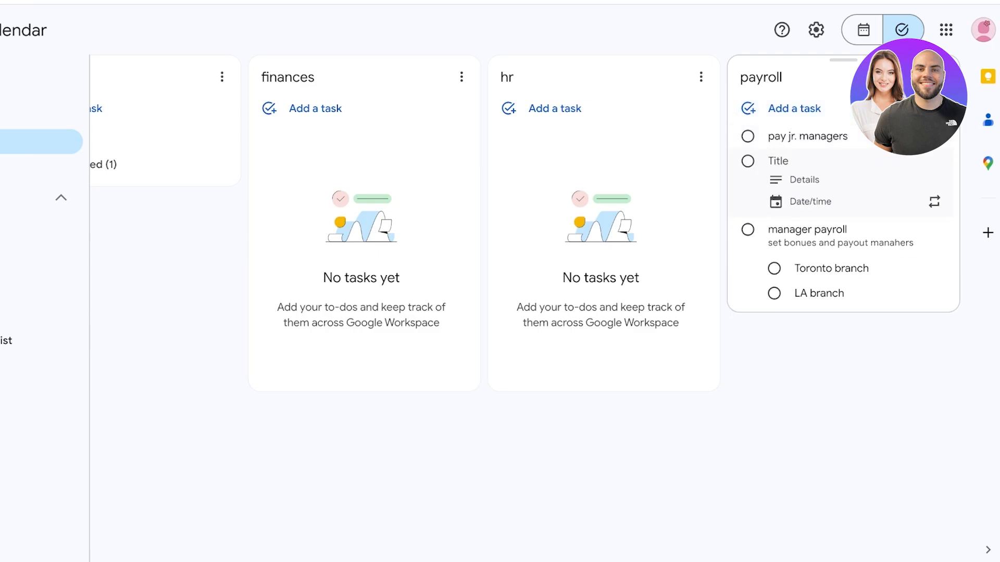
Sort the payroll list by date and set the pay jr. managers task's date to 27 October
left_click(941, 77)
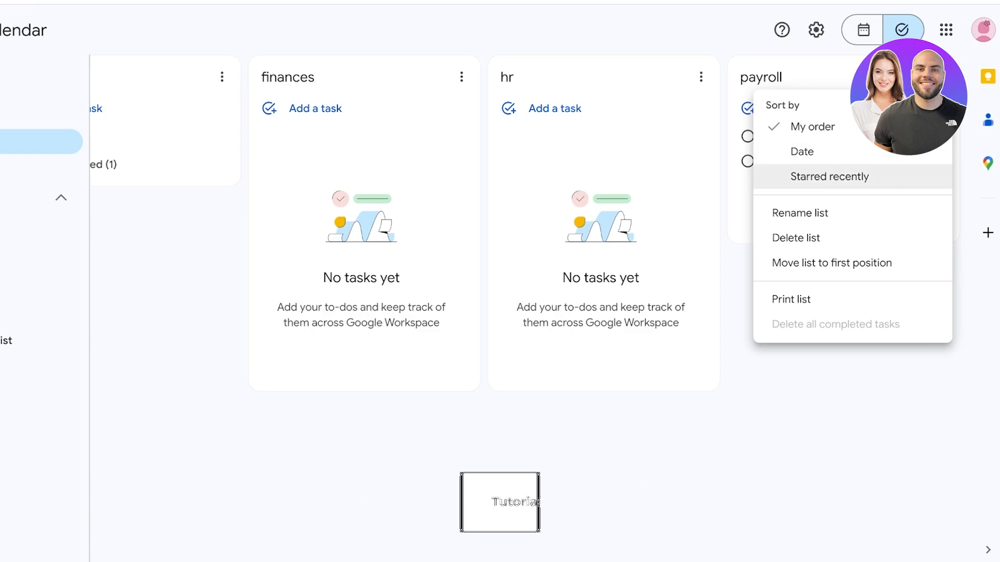
left_click(802, 152)
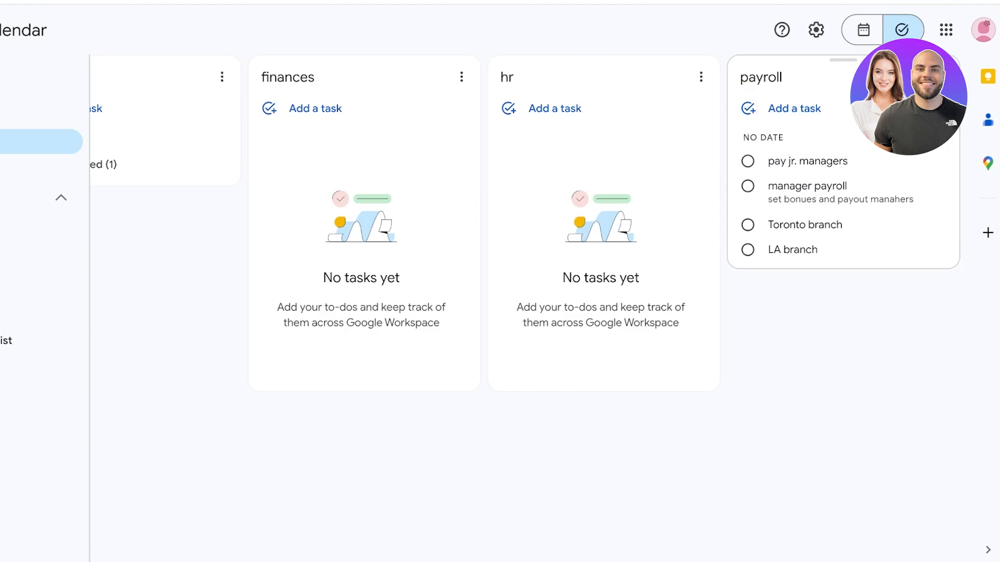
left_click(807, 161)
left_click(811, 201)
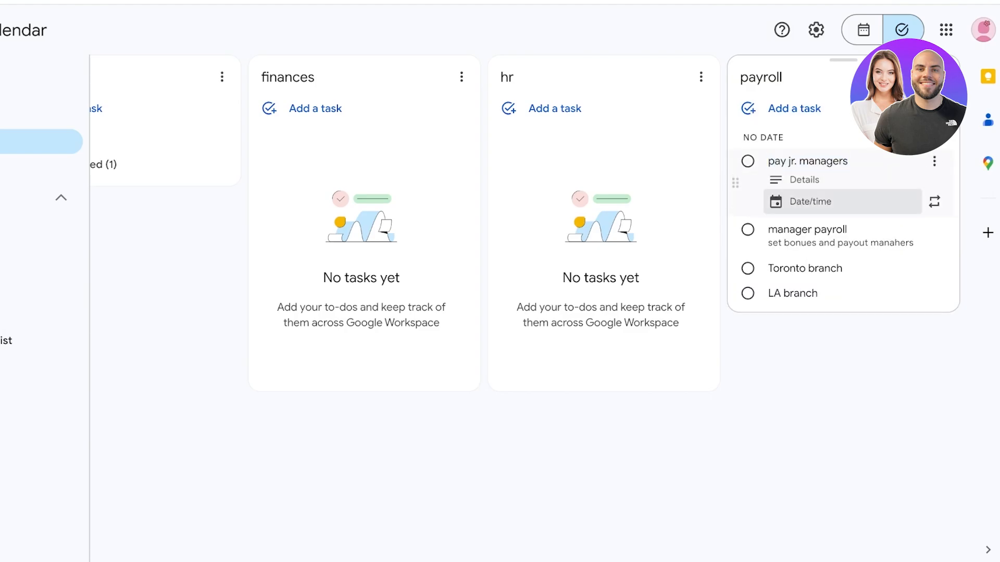
left_click(931, 242)
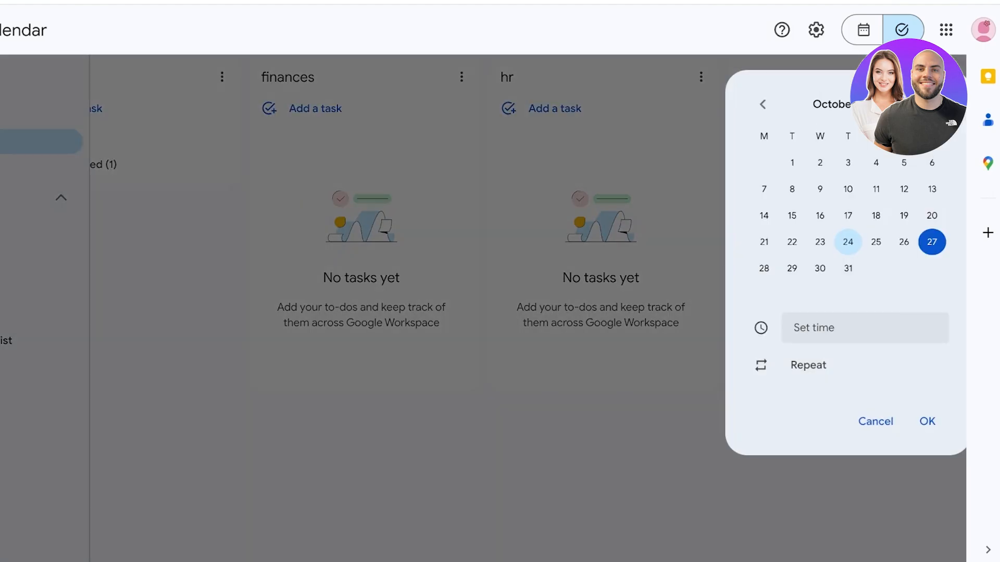
left_click(671, 312)
left_click(810, 202)
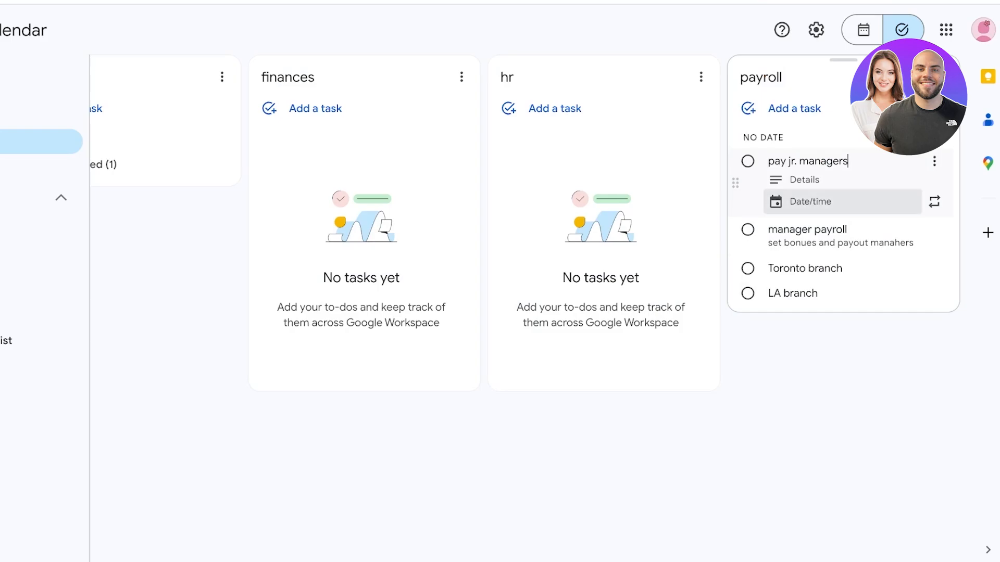
left_click(903, 242)
left_click(931, 242)
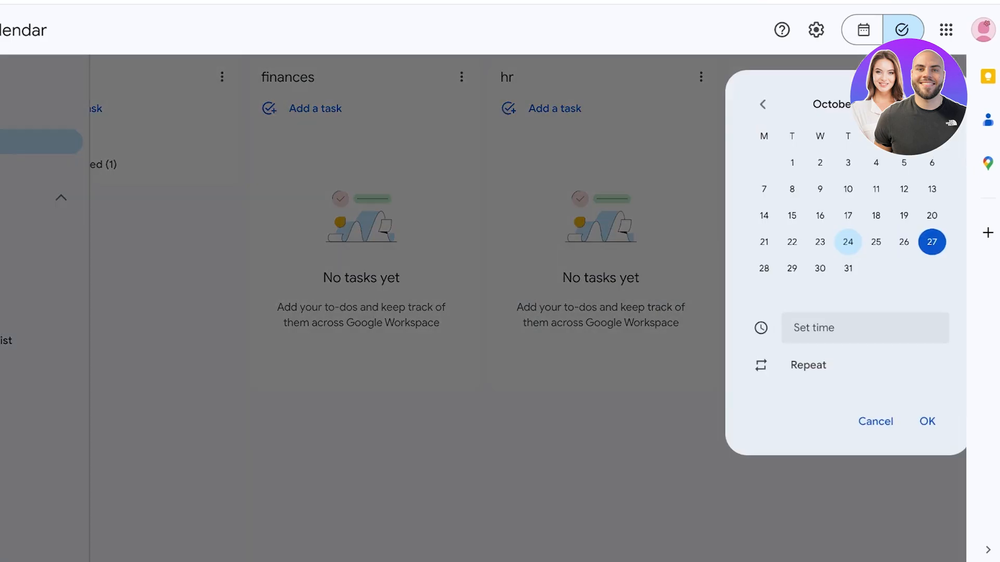
left_click(927, 422)
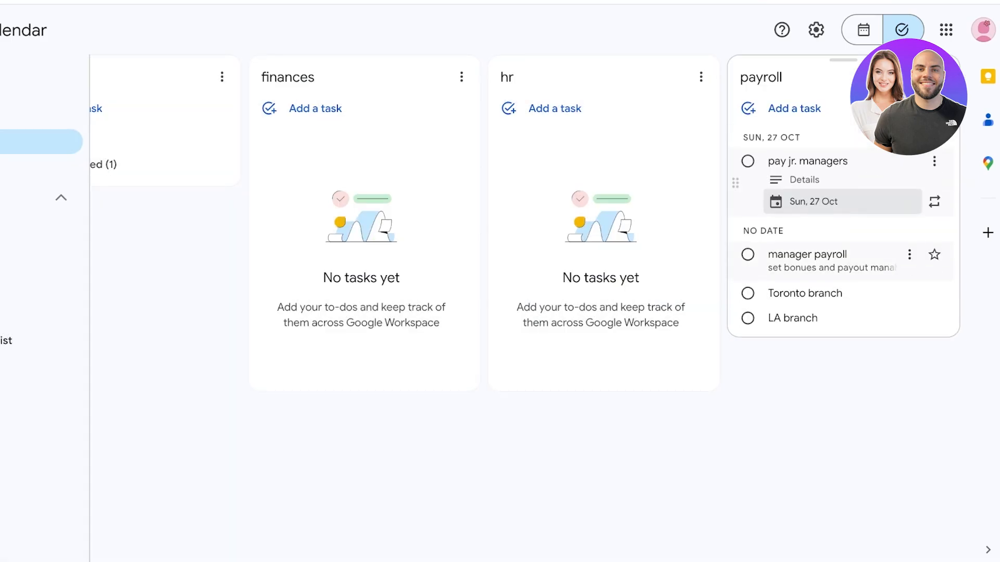
Schedule the Toronto branch subtask for 27 October at 03:00
left_click(805, 293)
left_click(810, 290)
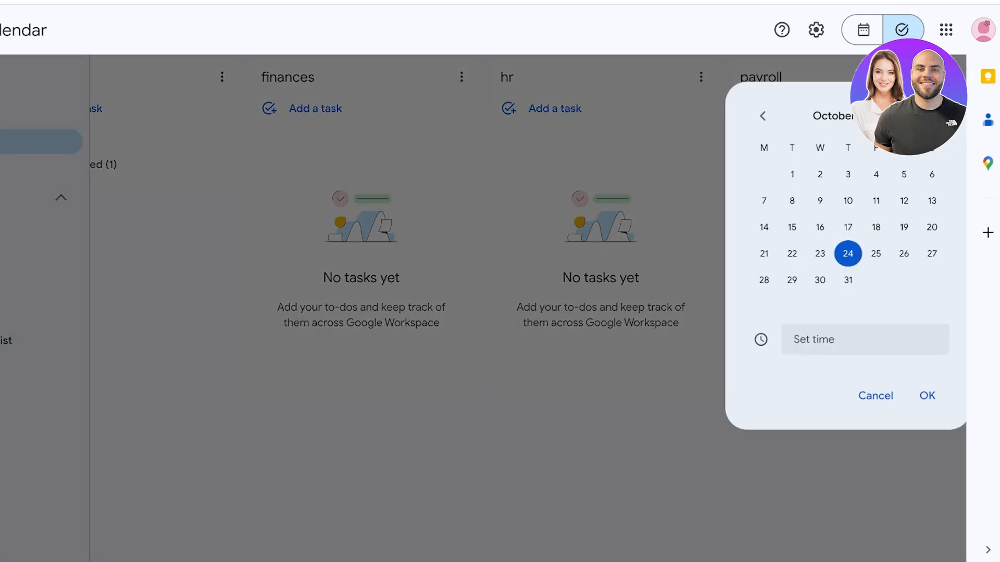
left_click(931, 253)
left_click(865, 339)
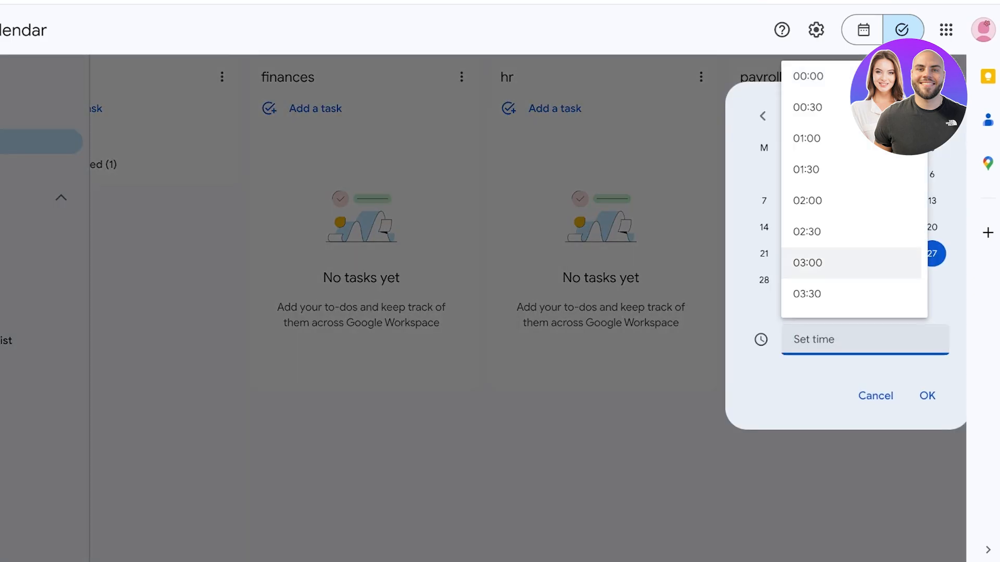
left_click(808, 263)
left_click(927, 395)
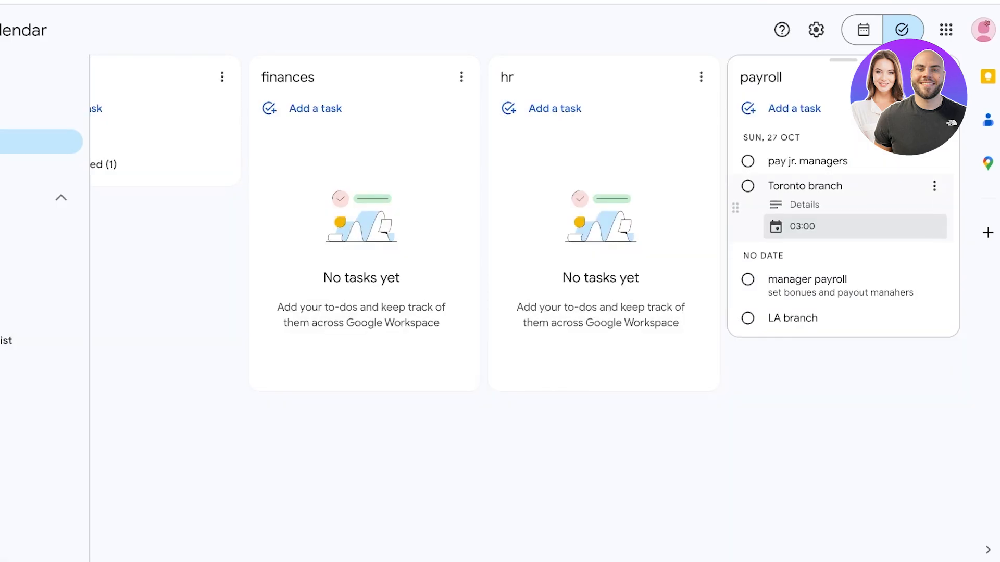
Sort the payroll list by My order
left_click(940, 77)
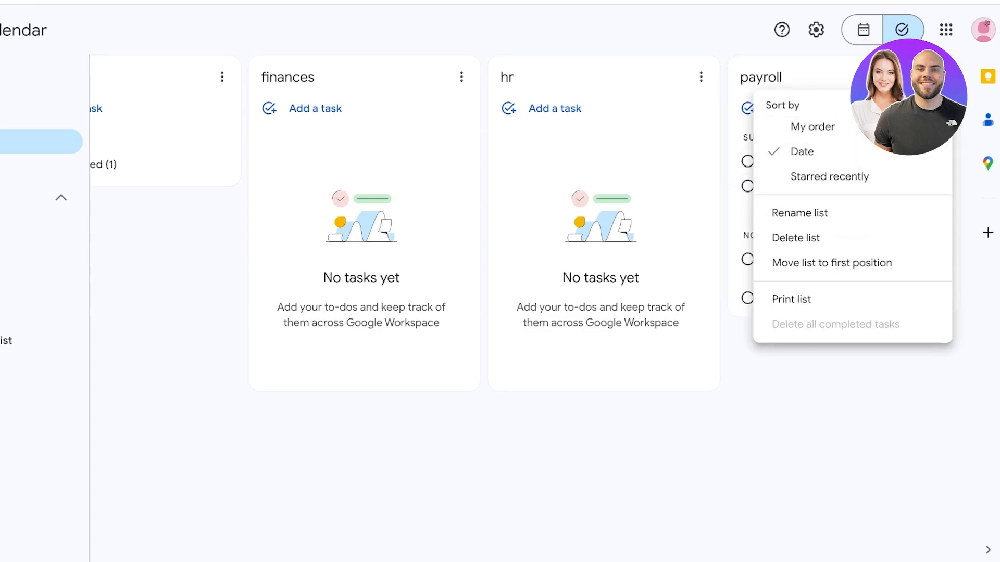
left_click(812, 126)
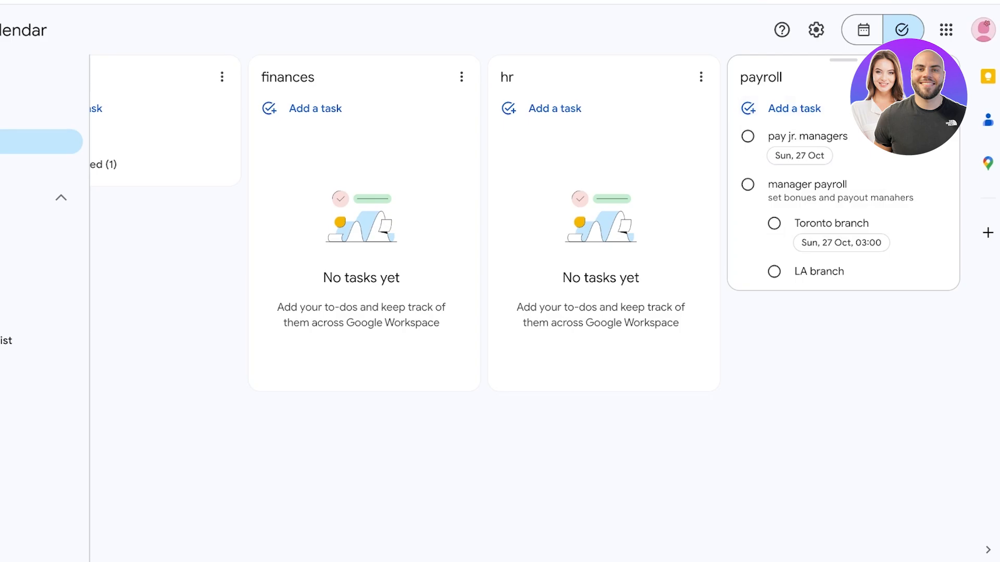
left_click(941, 77)
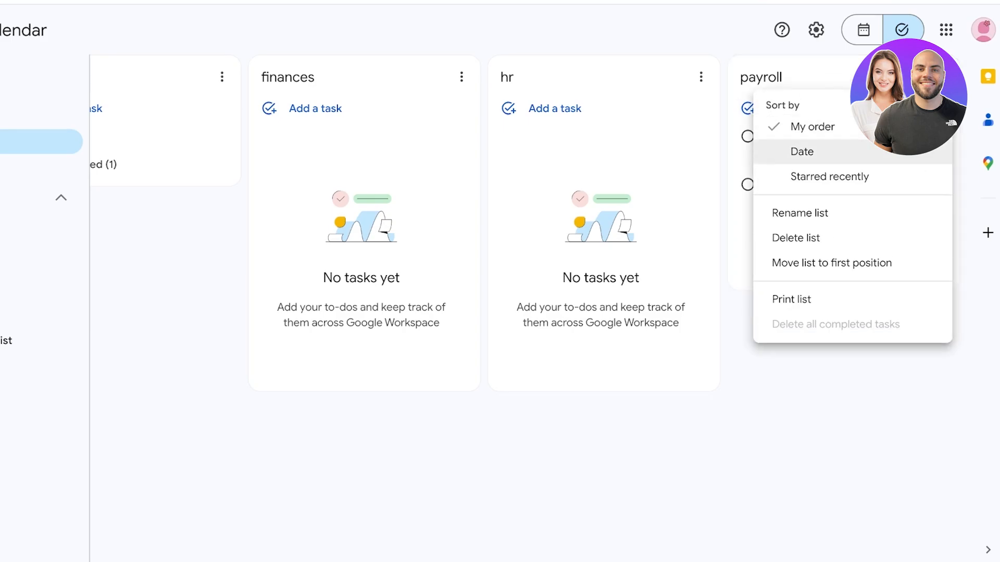
left_click(805, 152)
left_click(988, 232)
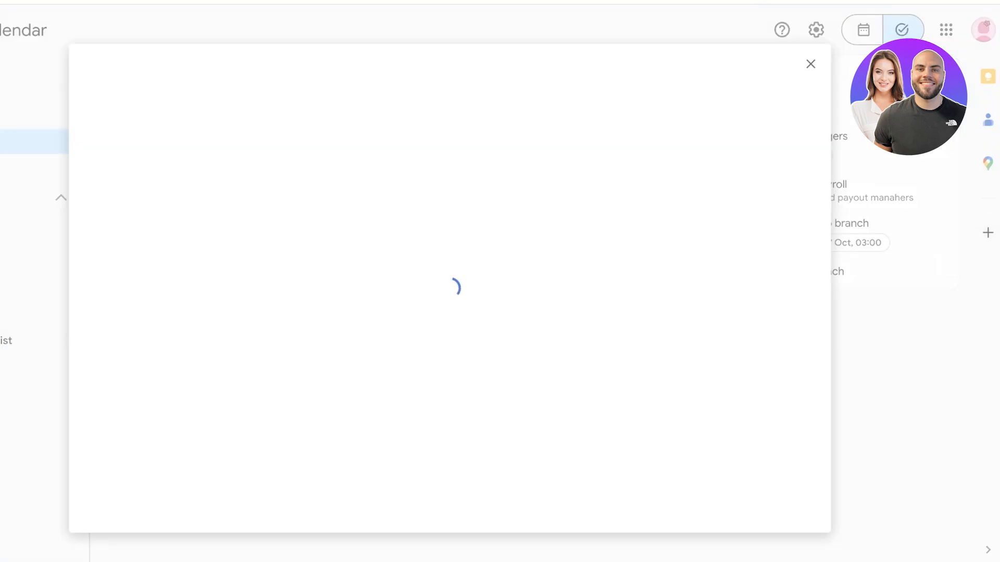
left_click(810, 65)
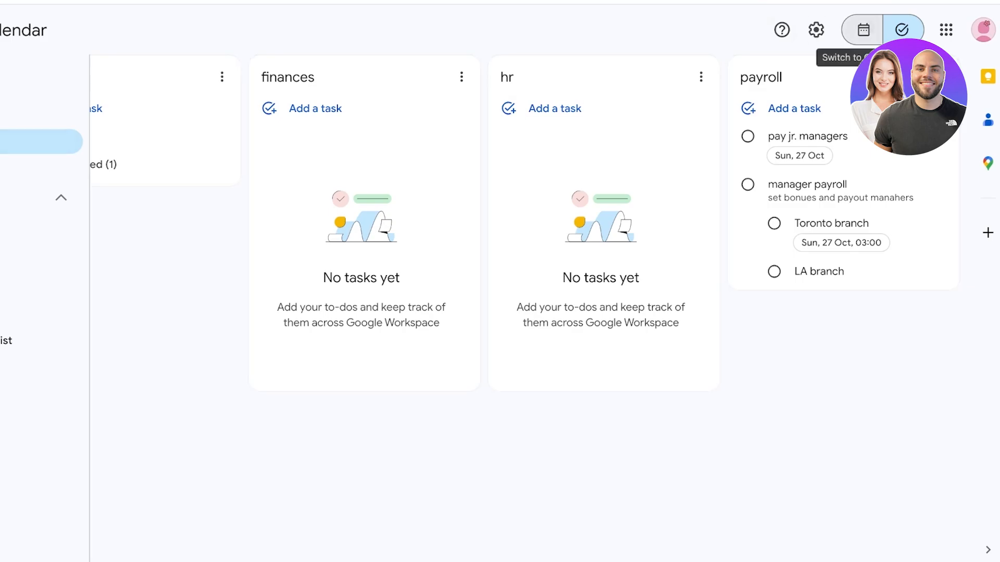
Switch to the calendar view and show Tasks alongside the month
left_click(863, 29)
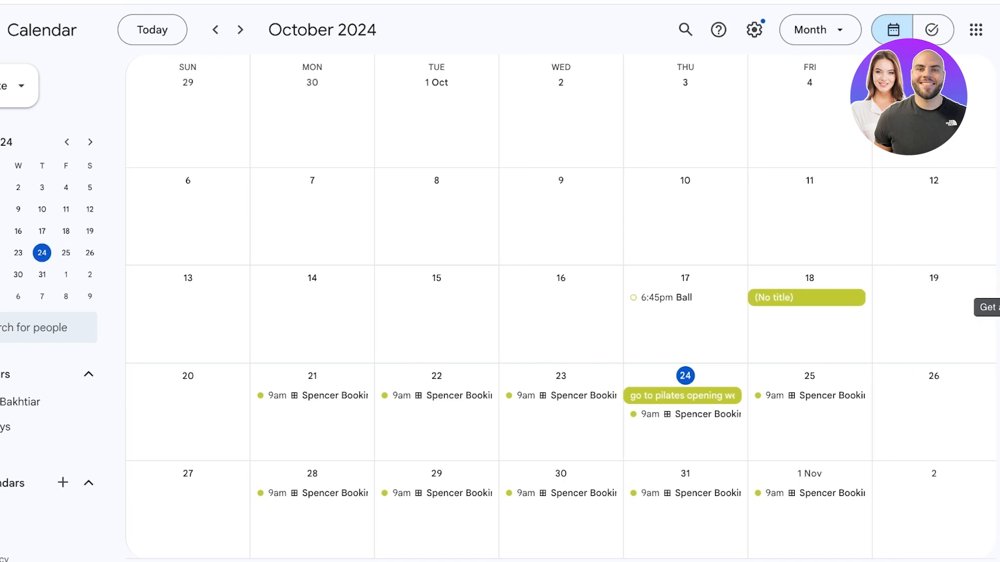
left_click(982, 118)
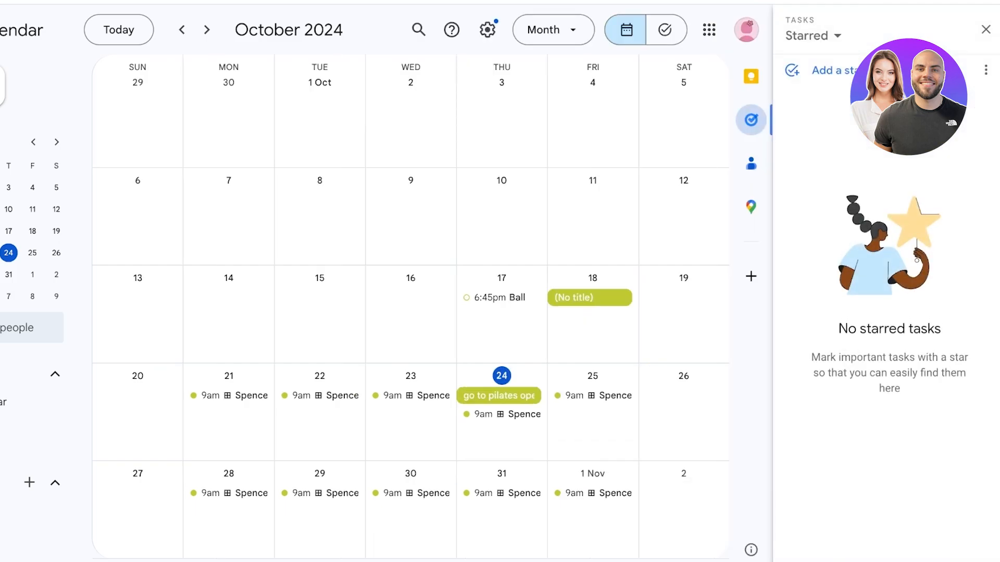
Add an untitled starred task and remove its star, sorting the starred list by date
left_click(820, 70)
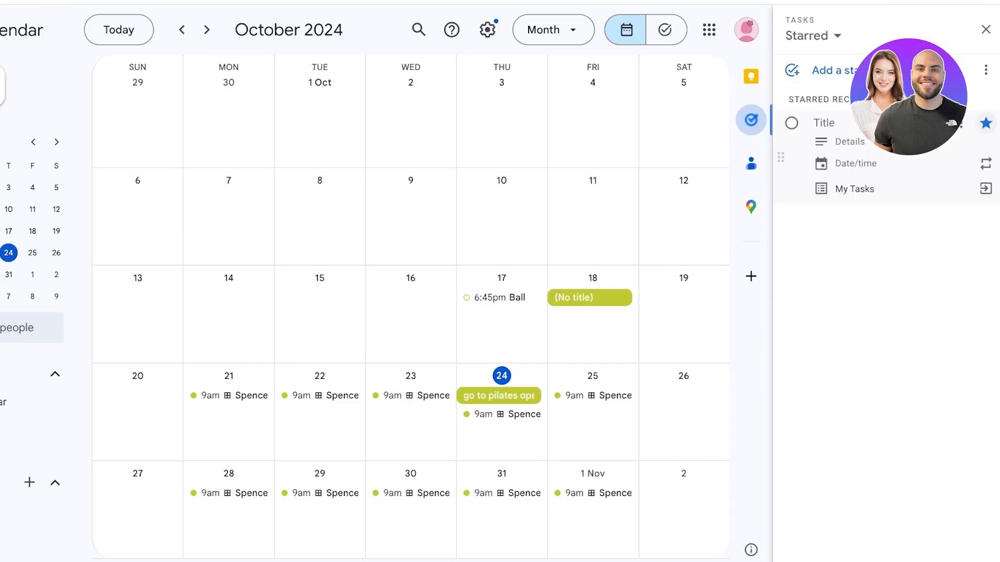
left_click(986, 123)
left_click(986, 70)
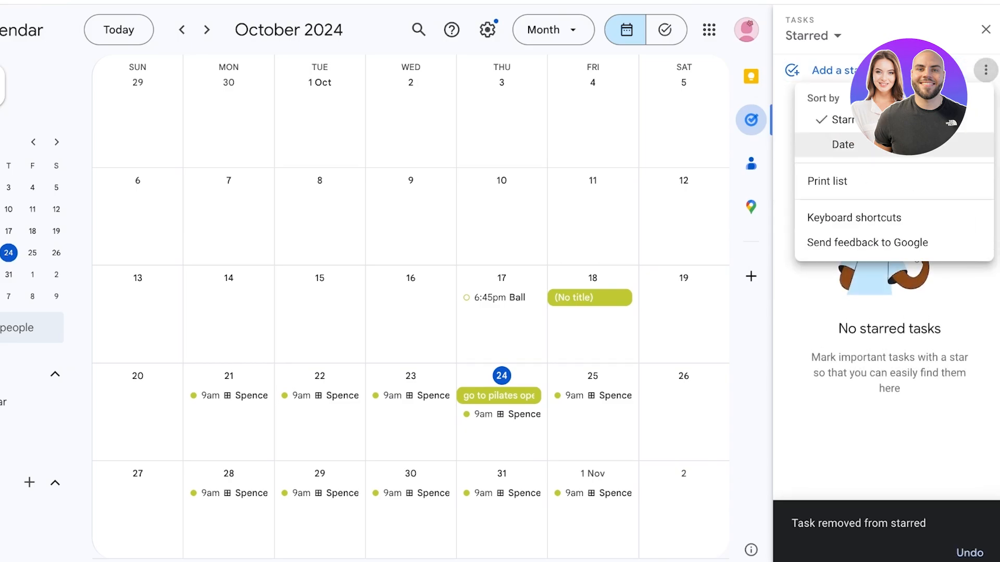
left_click(854, 145)
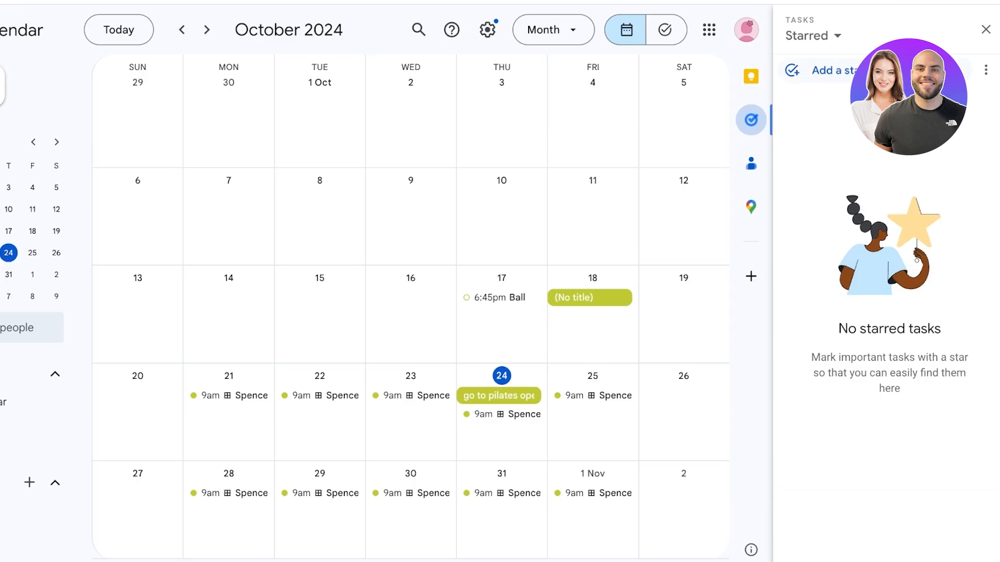
View the My Tasks, finances and payroll lists beside the calendar, ending on payroll
left_click(813, 36)
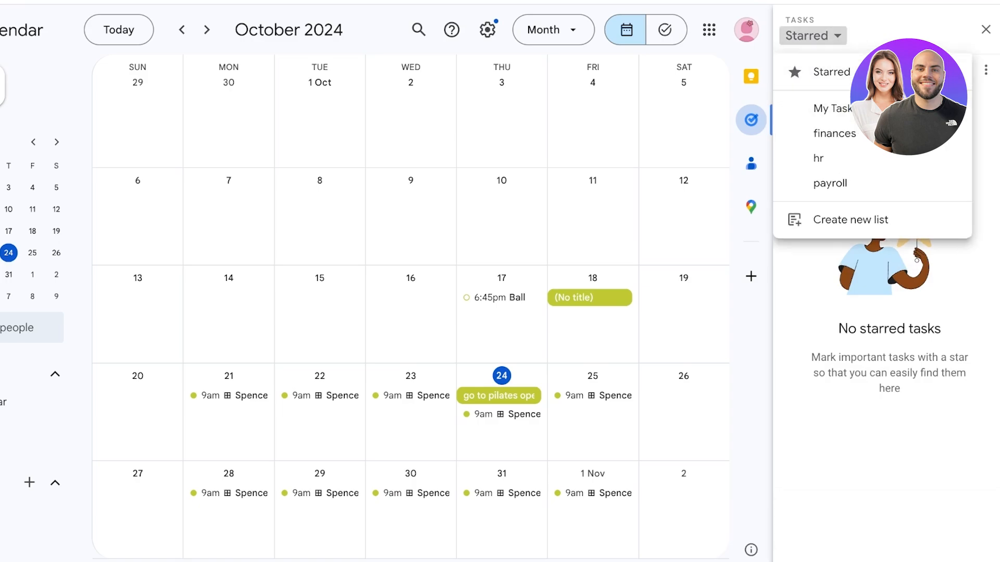
left_click(812, 36)
left_click(813, 35)
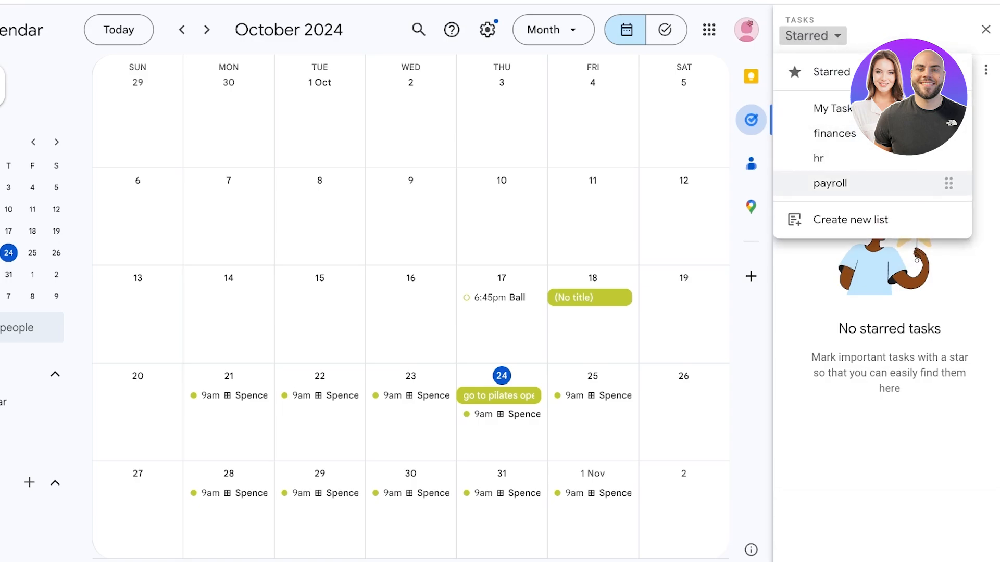
left_click(832, 108)
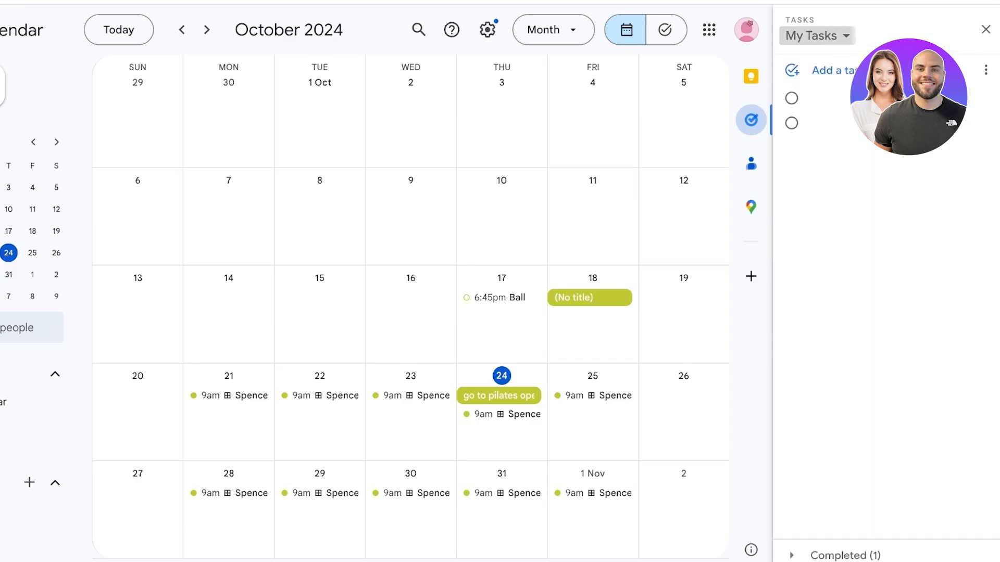
left_click(813, 36)
left_click(834, 133)
left_click(813, 36)
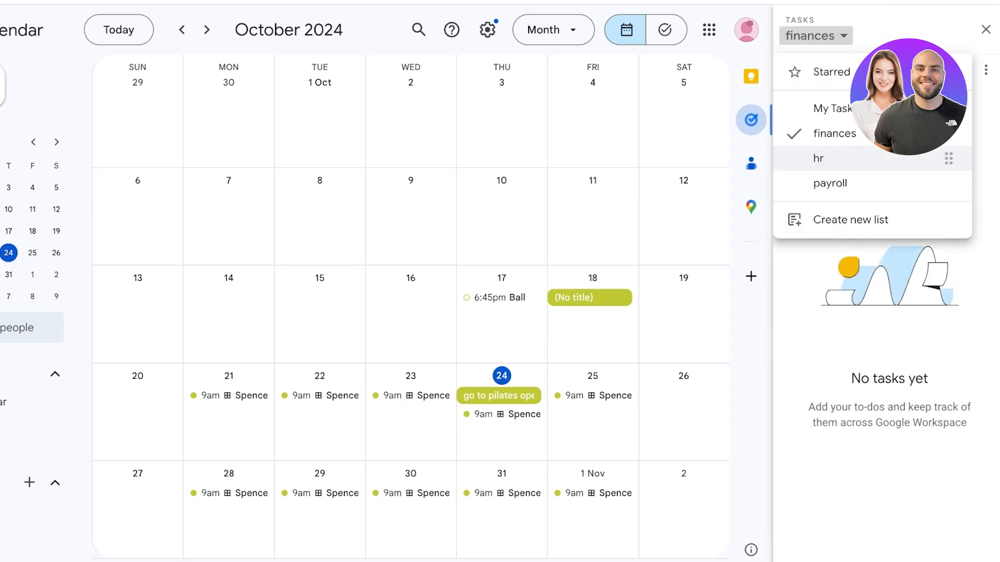
left_click(830, 183)
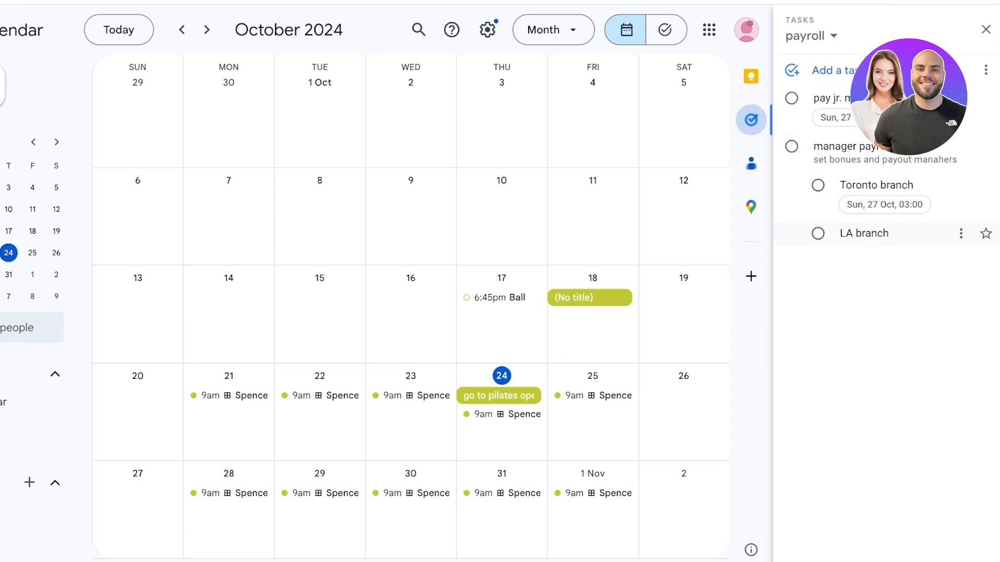
Show the Tasks calendar in the month view and schedule the LA branch subtask on Saturday, 23 November
left_click_drag(864, 233, 870, 261)
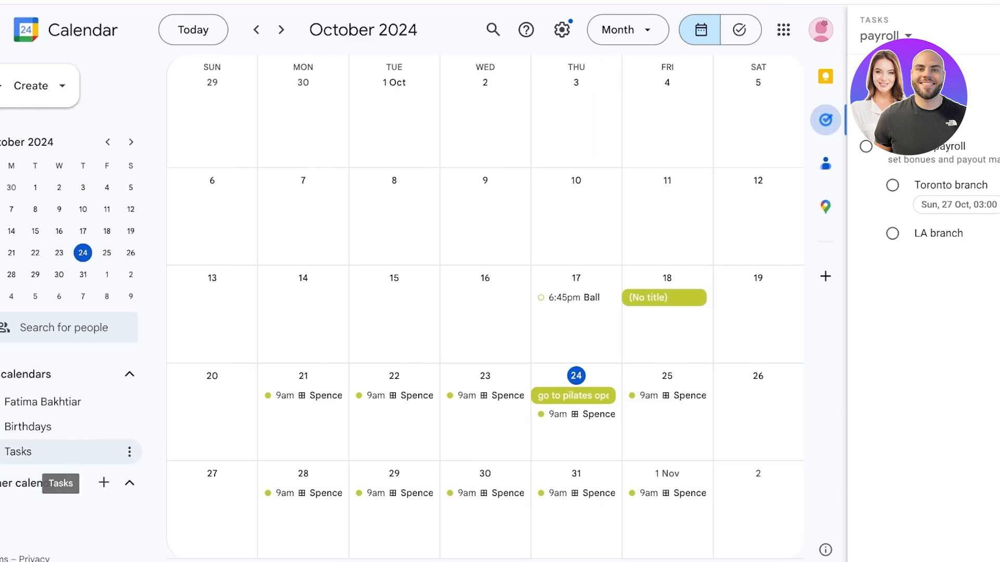
left_click(15, 452)
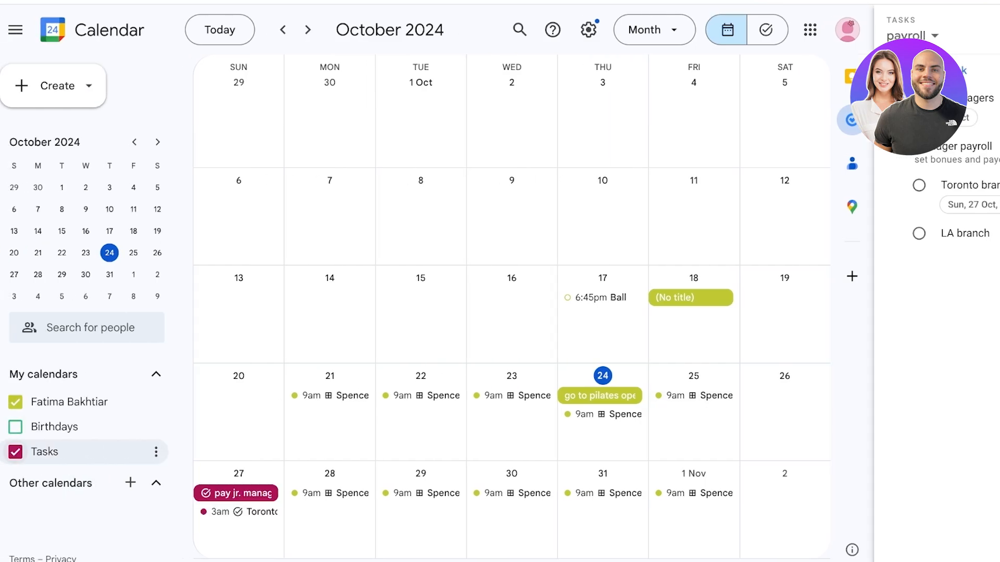
left_click_drag(964, 233, 690, 298)
left_click_drag(594, 298, 684, 396)
scroll(685, 397, "down", 1)
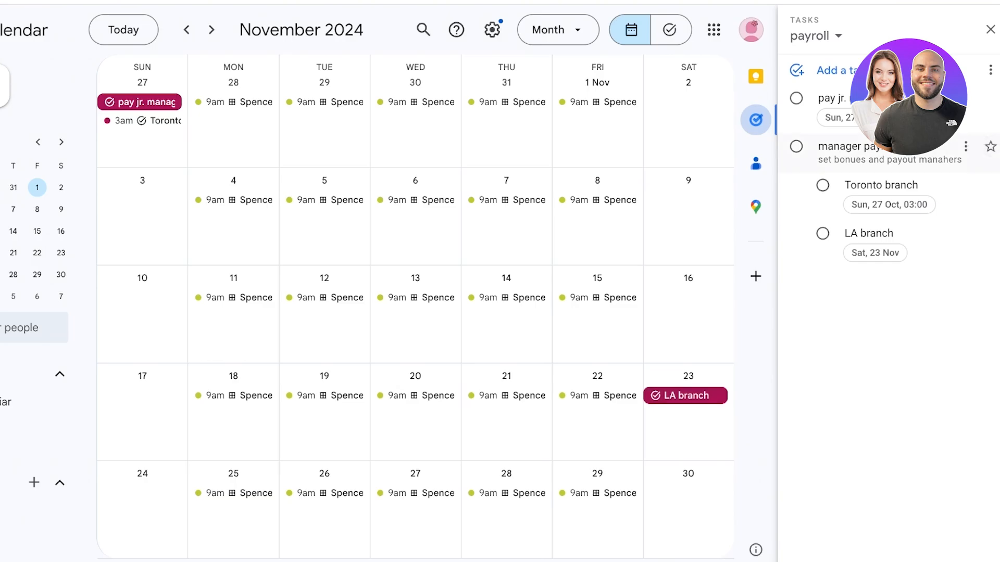
Schedule the manager payroll task on Wednesday, 27 November in the month view
left_click_drag(854, 148, 412, 493)
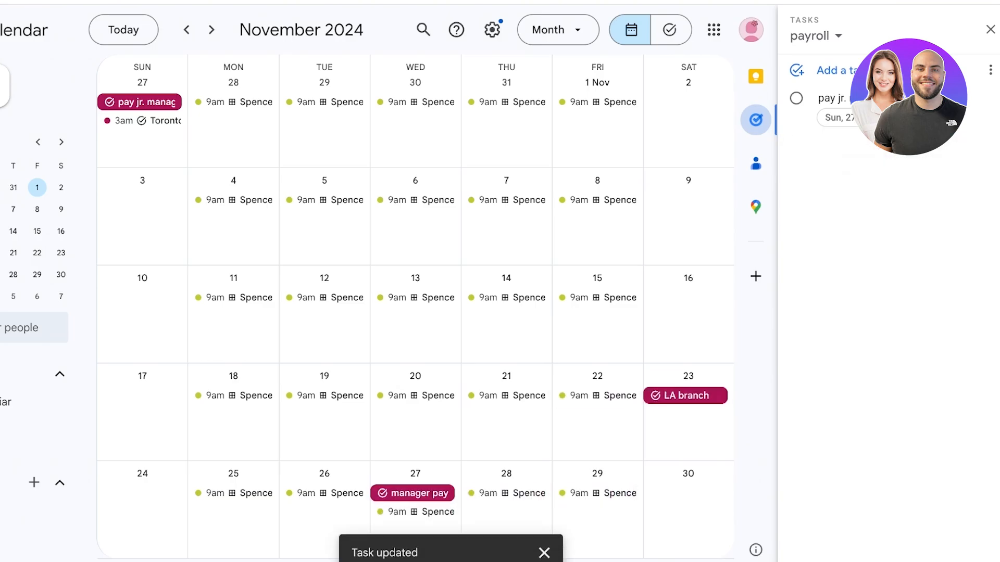
scroll(415, 308, "up", 2)
scroll(415, 307, "down", 2)
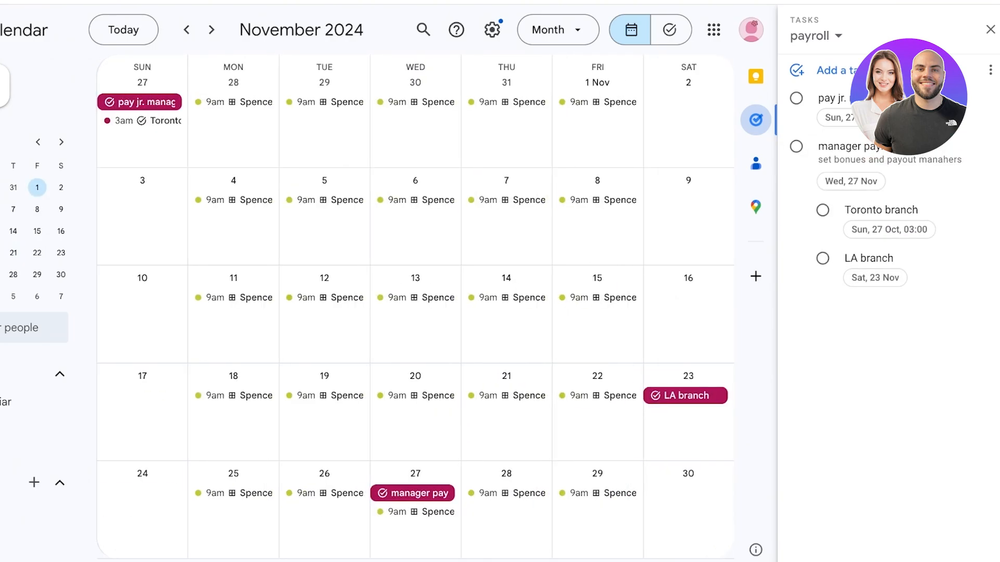
scroll(415, 307, "up", 2)
scroll(415, 307, "down", 2)
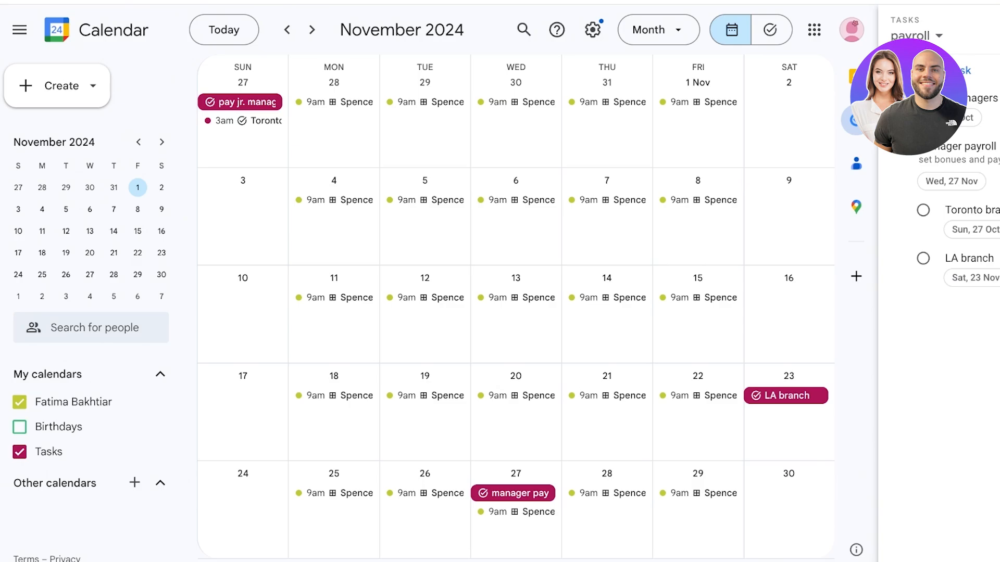
Switch to the all-tasks view and examine the new task form, closing it without saving
left_click(771, 30)
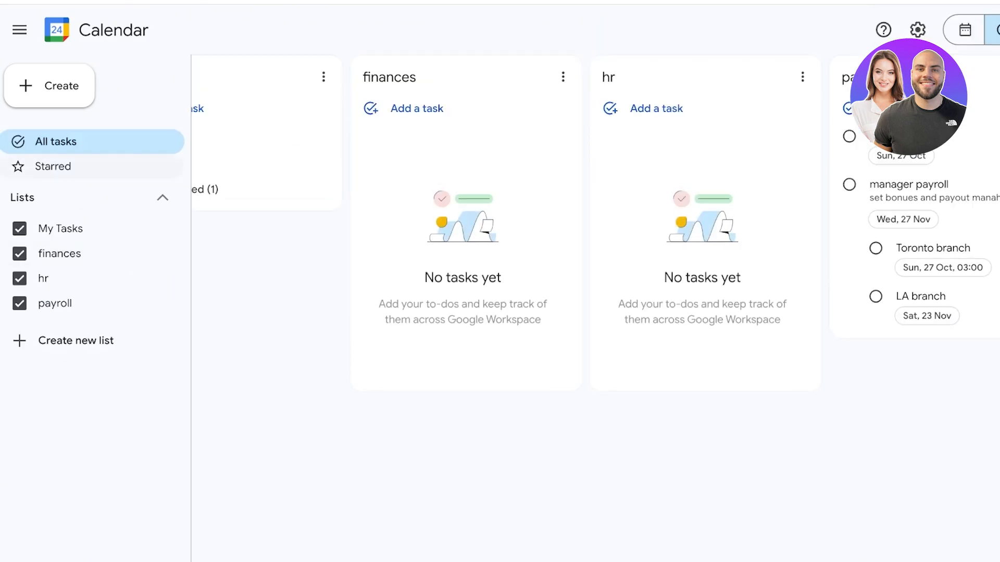
left_click(49, 86)
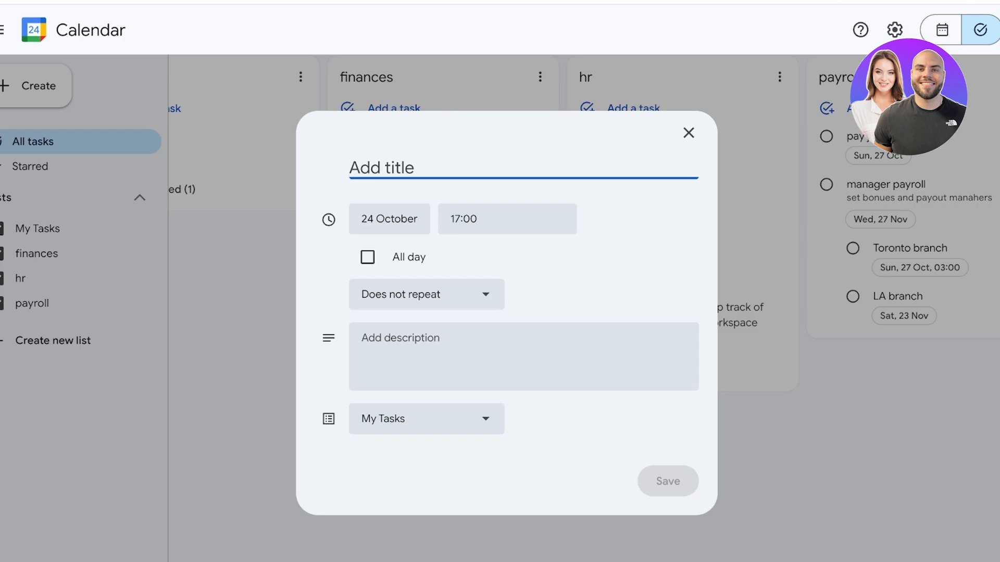
left_click(689, 133)
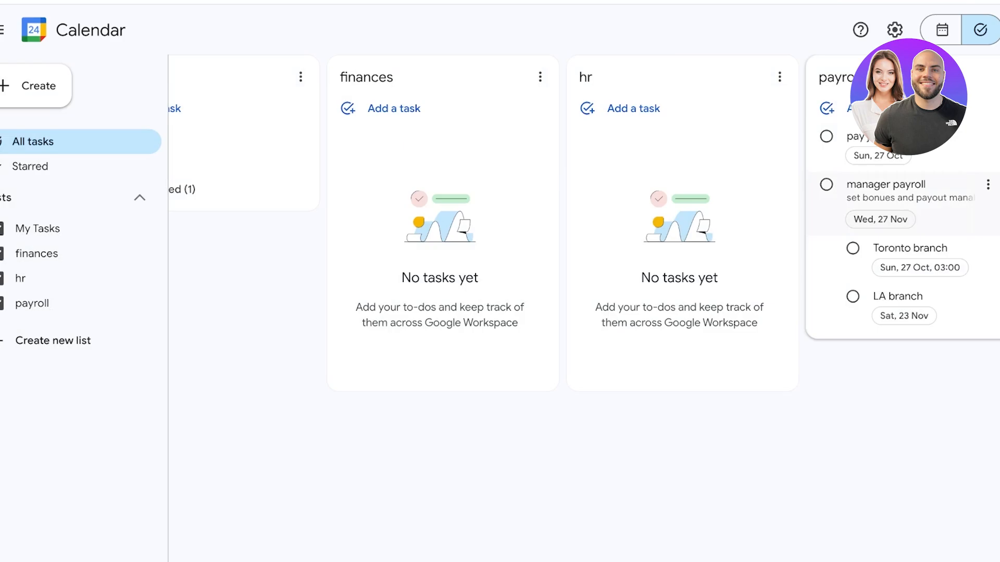
left_click(959, 30)
left_click(959, 30)
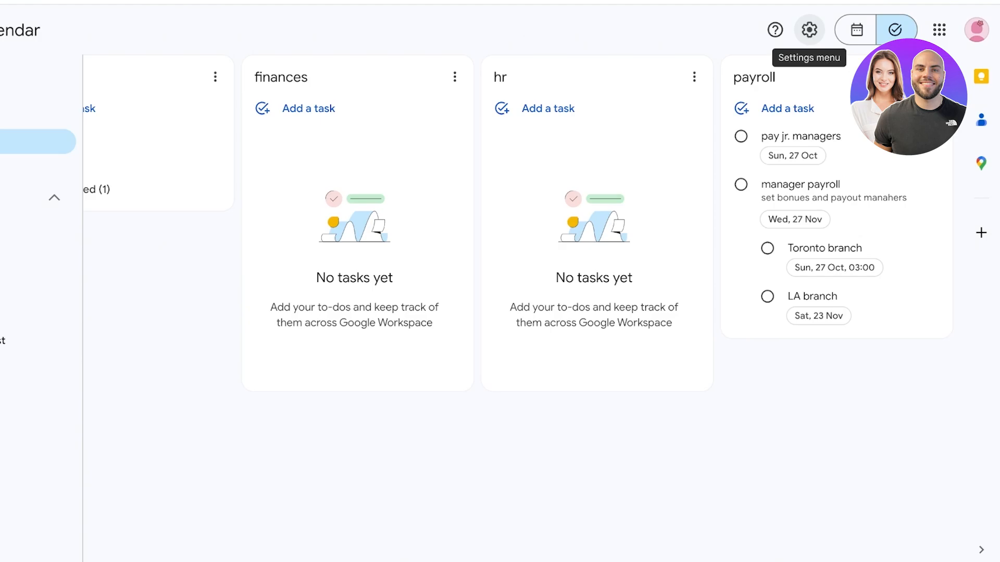
Browse the available Google apps and switch to Google Keep
left_click(939, 30)
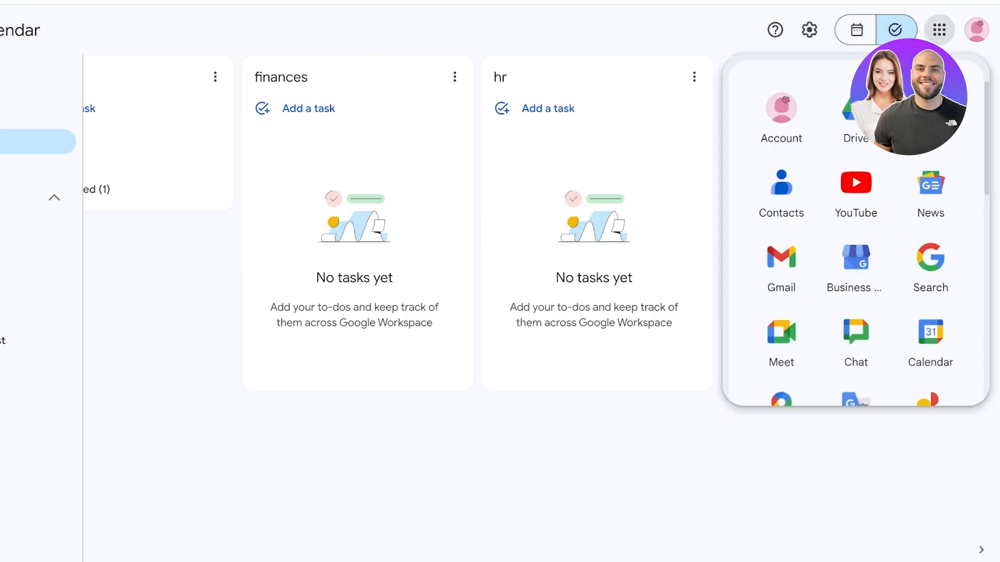
scroll(856, 224, "down", 9)
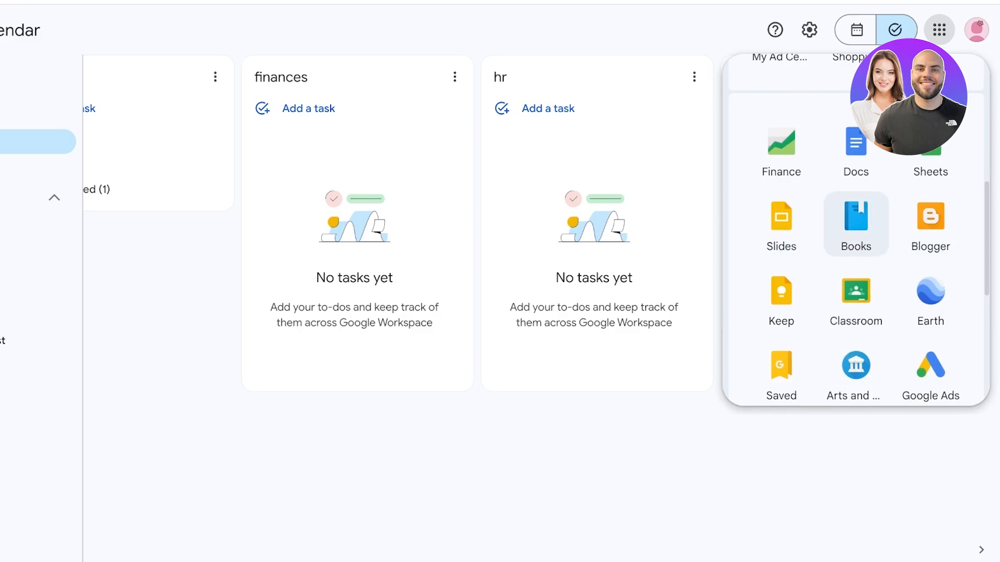
scroll(781, 276, "down", 3)
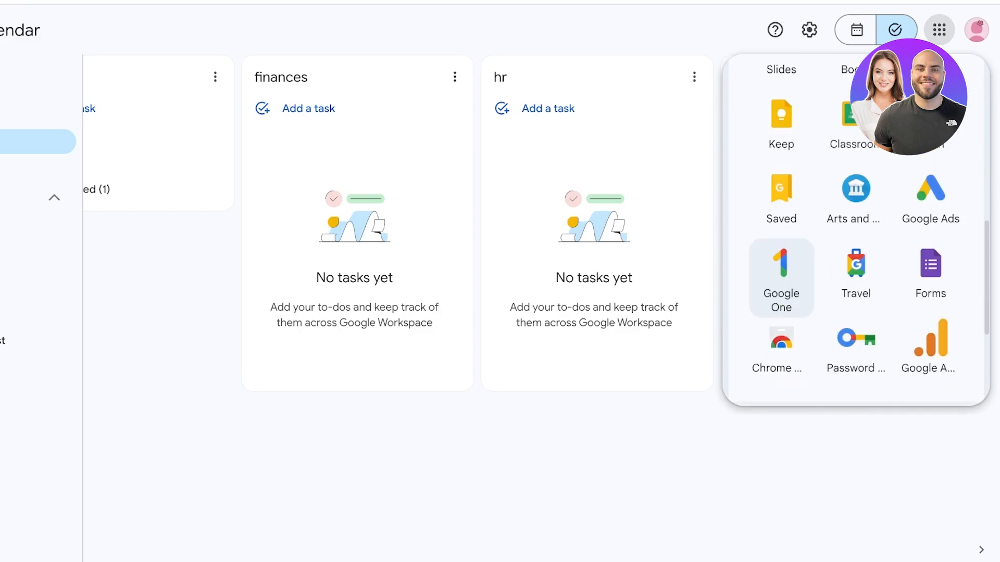
scroll(856, 188, "down", 3)
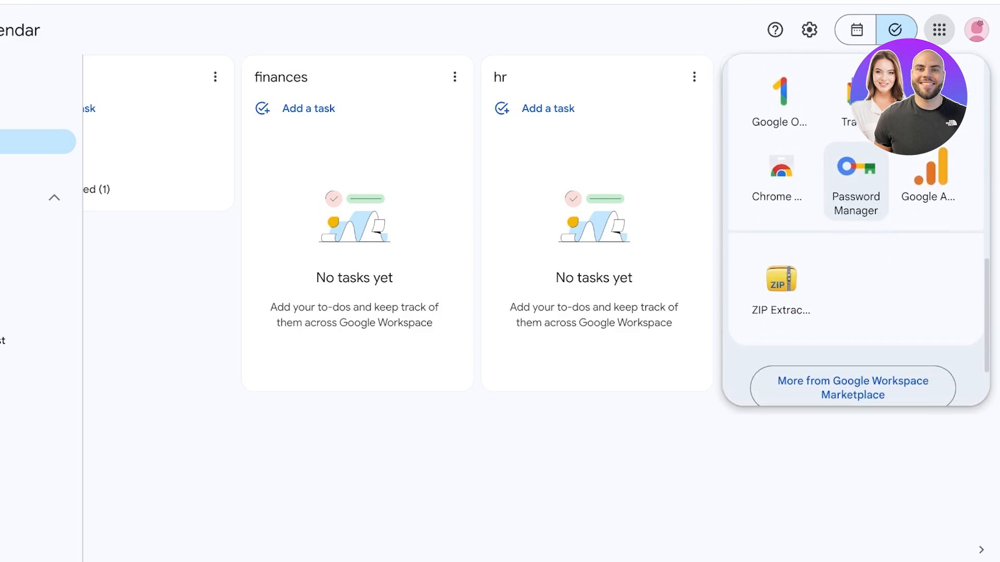
scroll(855, 229, "down", 1)
scroll(855, 229, "up", 5)
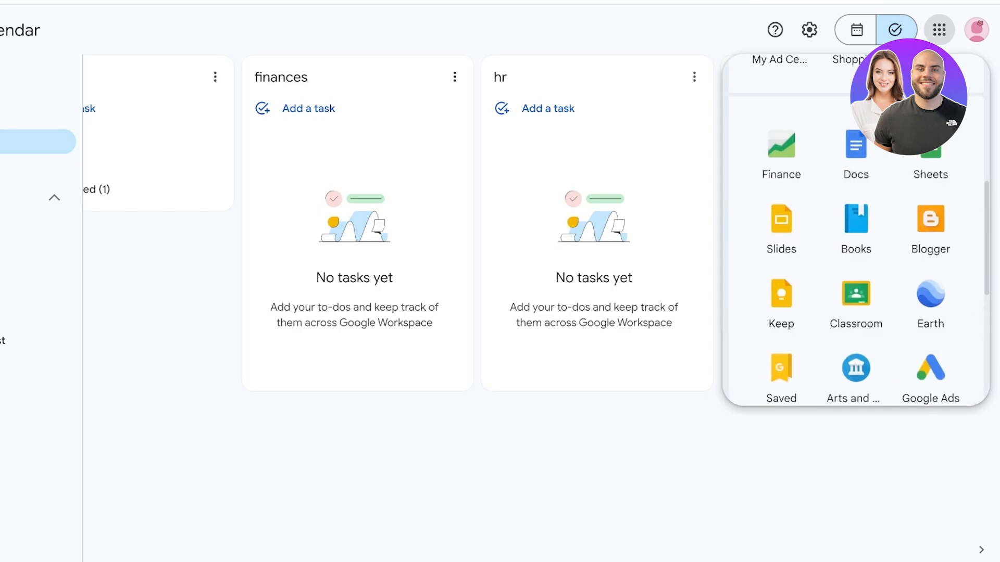
scroll(856, 229, "up", 3)
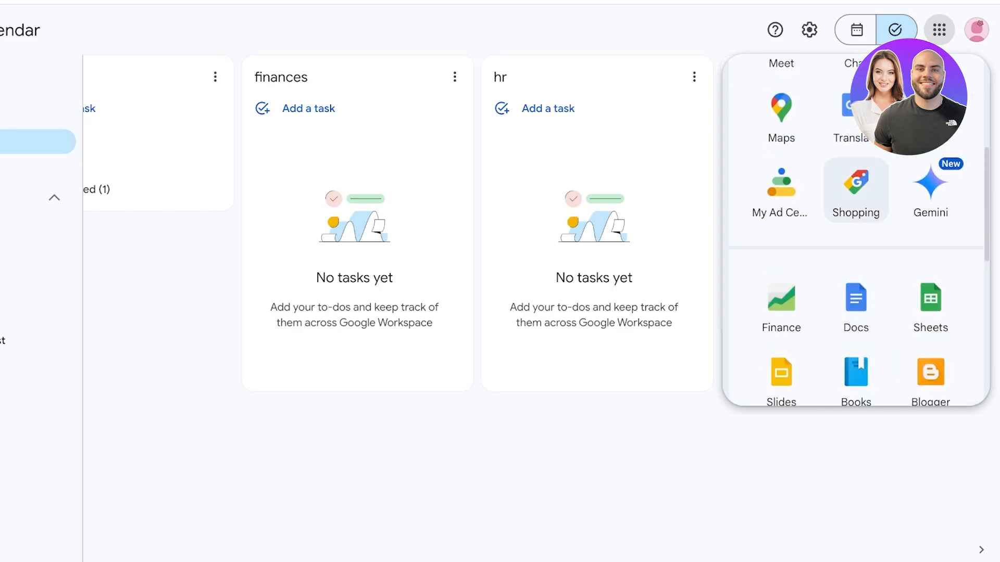
scroll(856, 188, "up", 6)
scroll(856, 187, "down", 3)
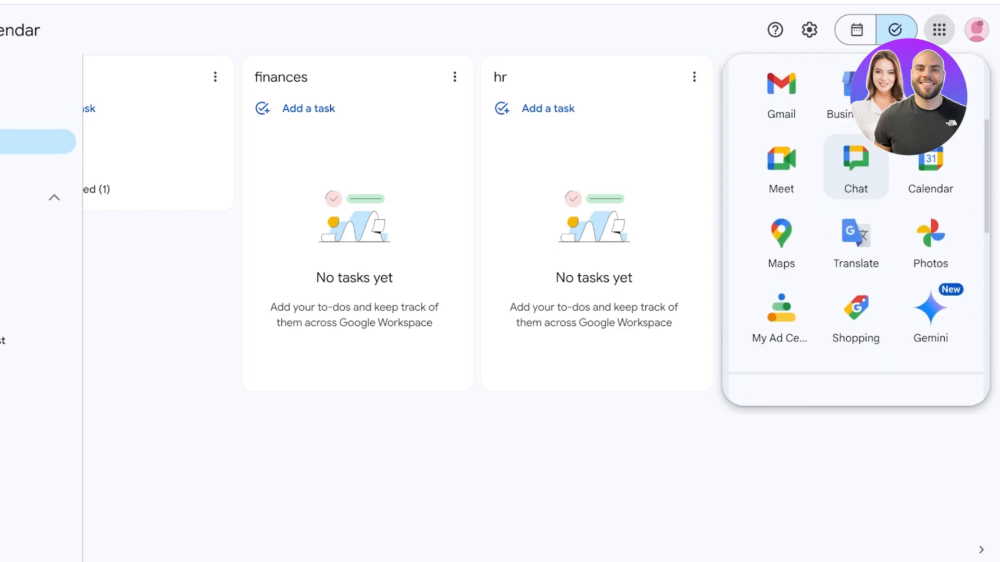
scroll(855, 171, "down", 6)
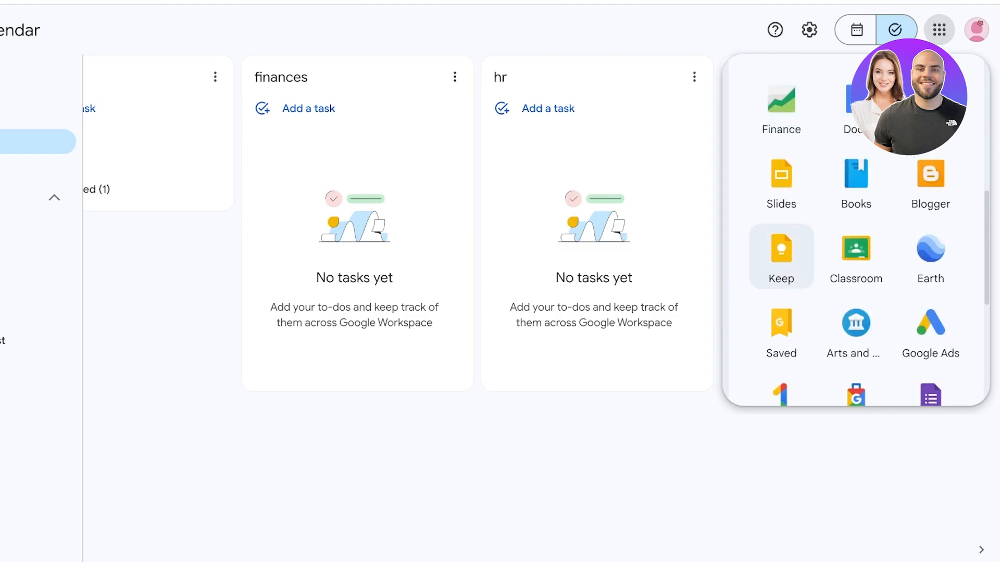
left_click(781, 256)
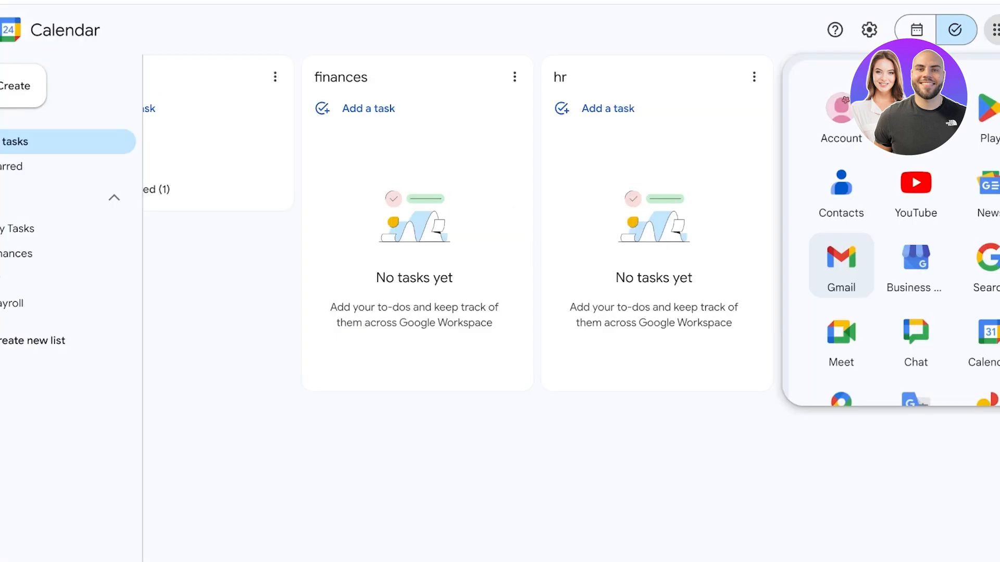
left_click(671, 442)
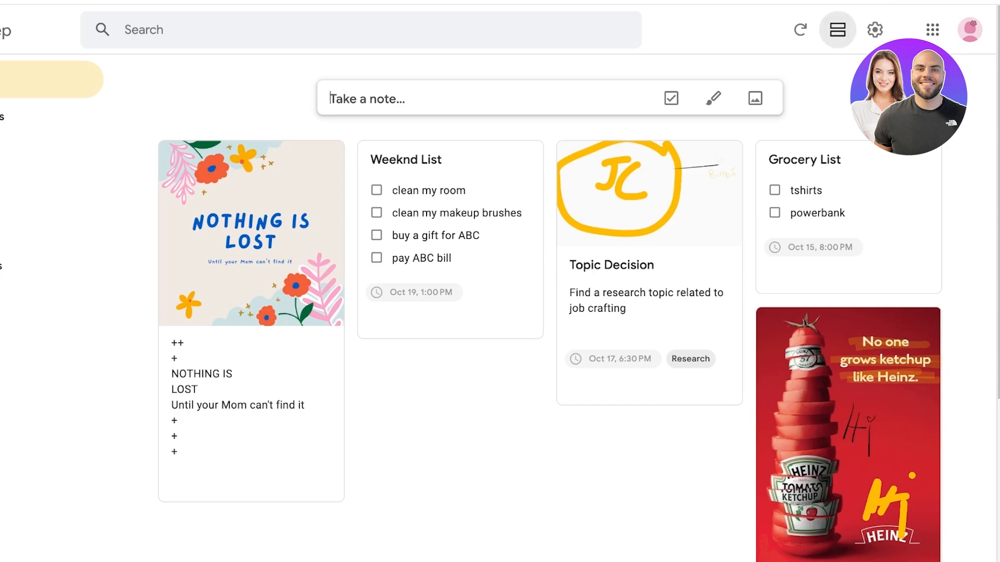
Examine the Keep settings for notes, reminder defaults and sharing, leaving them without saving
left_click(875, 29)
key("Escape")
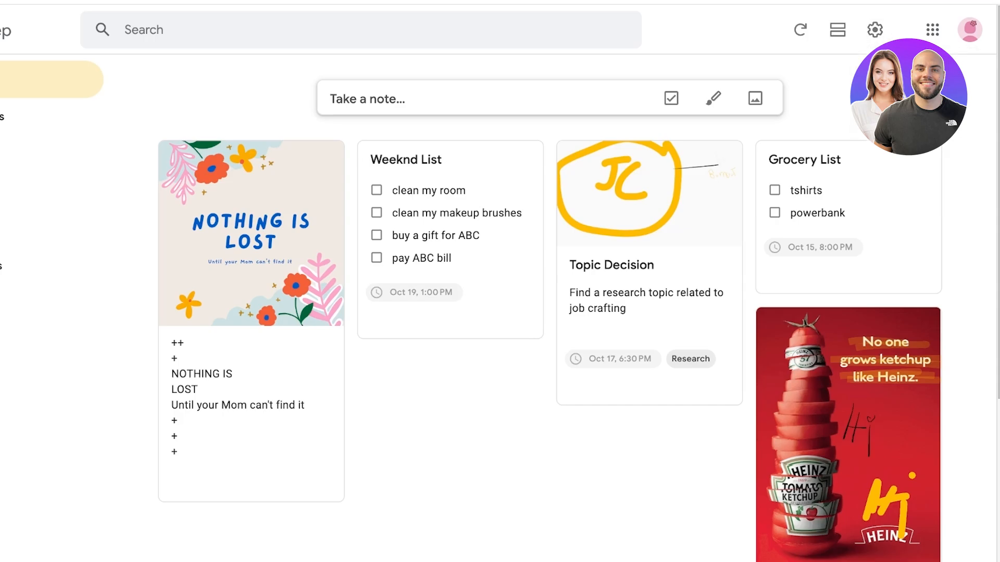
left_click(875, 30)
left_click(888, 65)
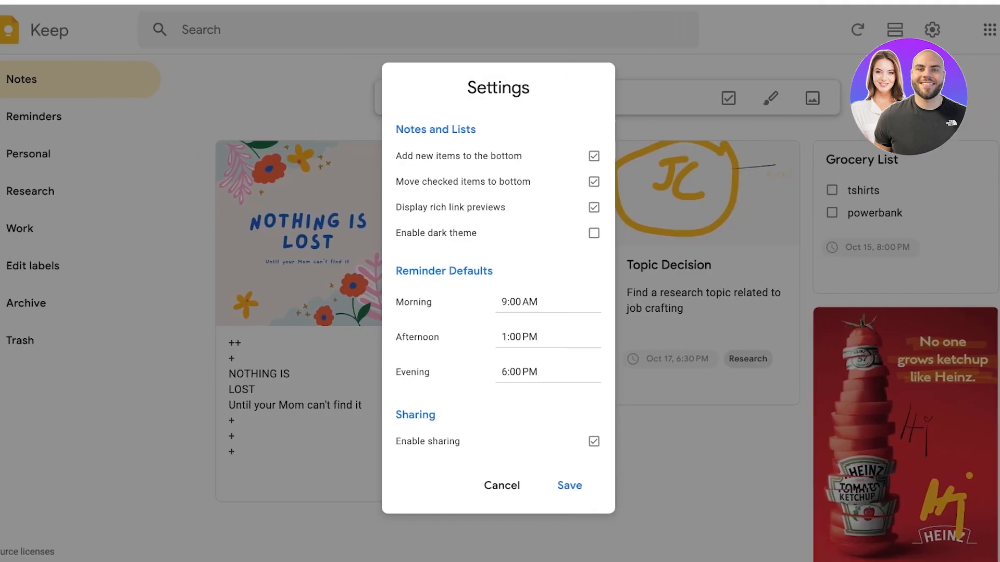
key("Escape")
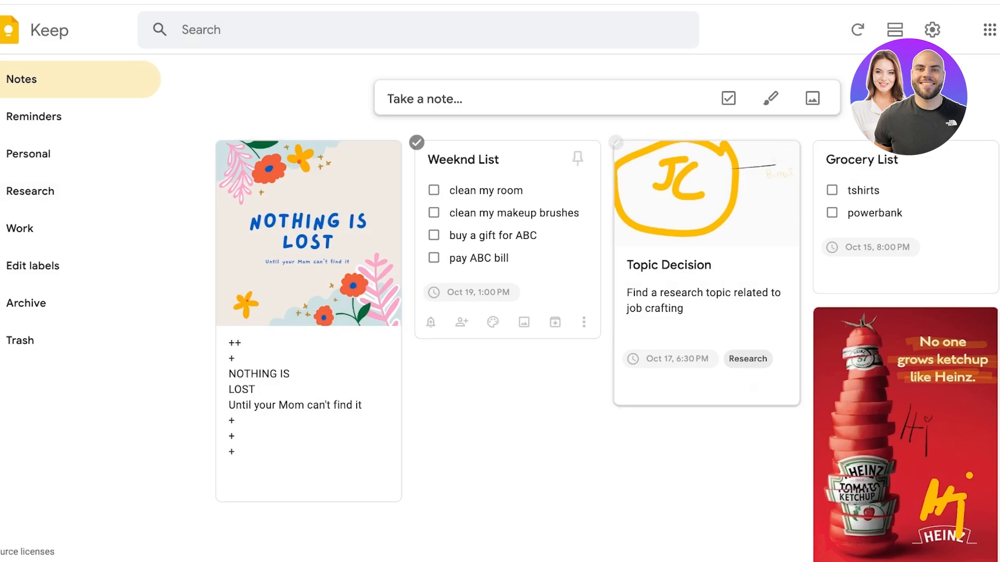
Delete the reminder from the Weeknd List note and close the note
left_click(469, 159)
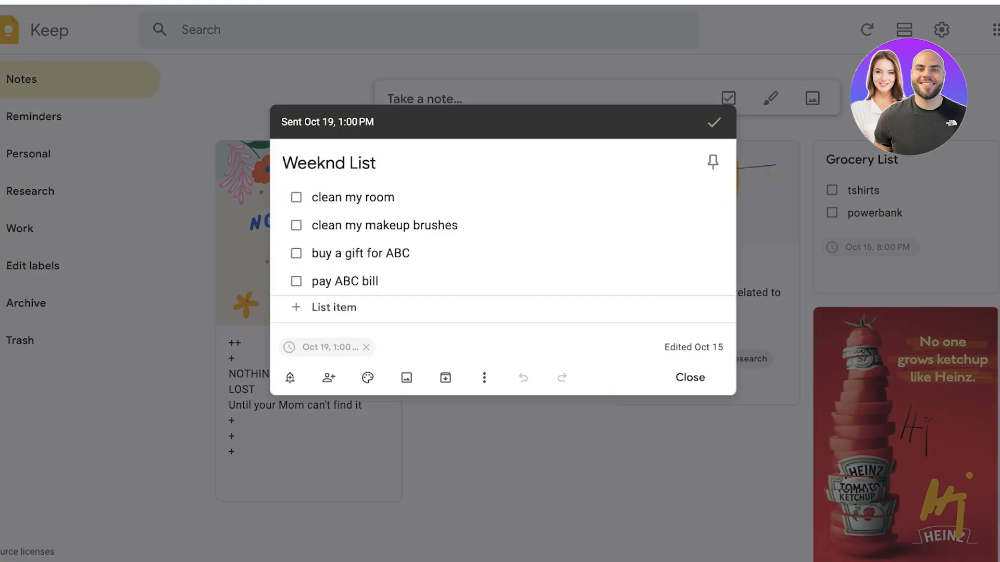
left_click(366, 348)
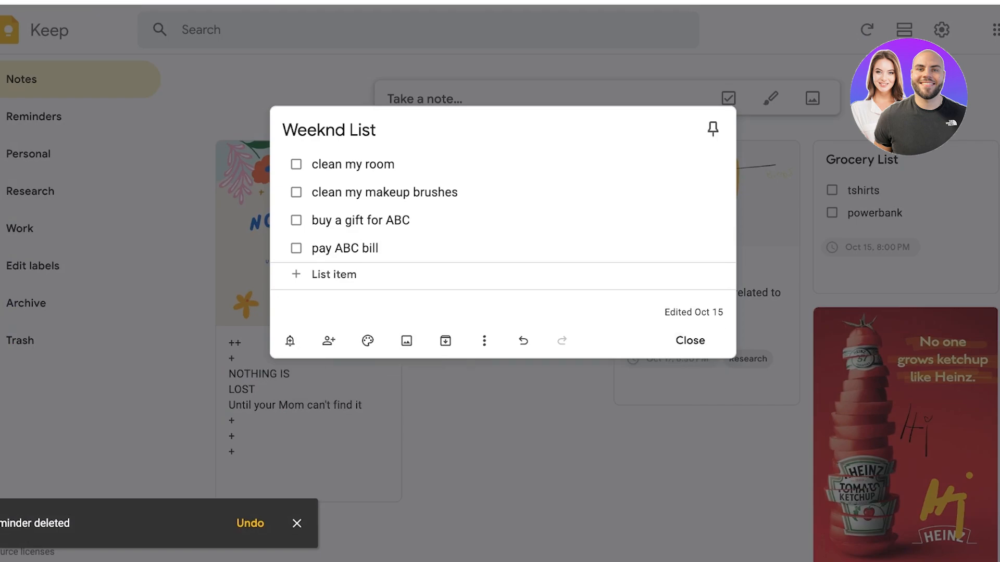
left_click(690, 341)
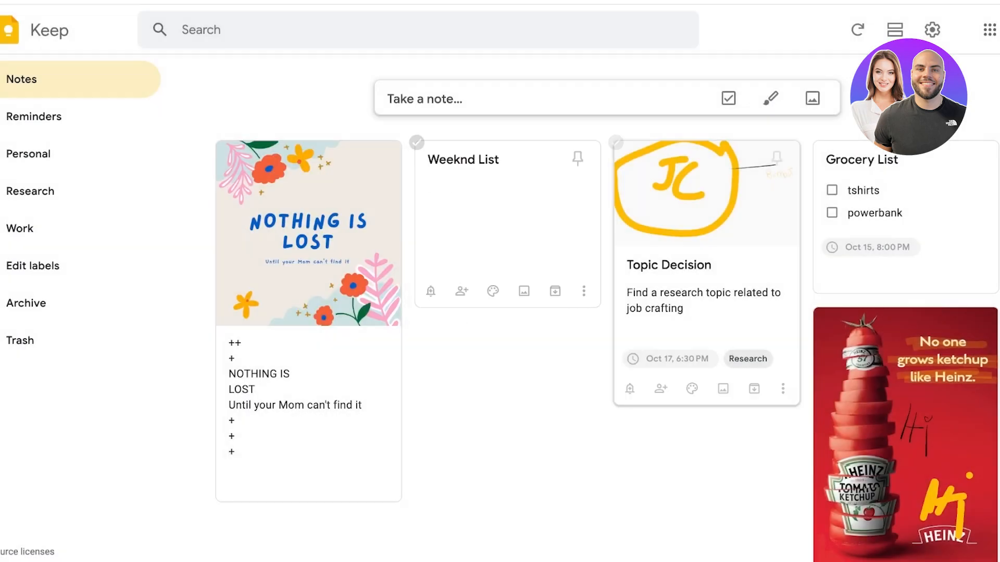